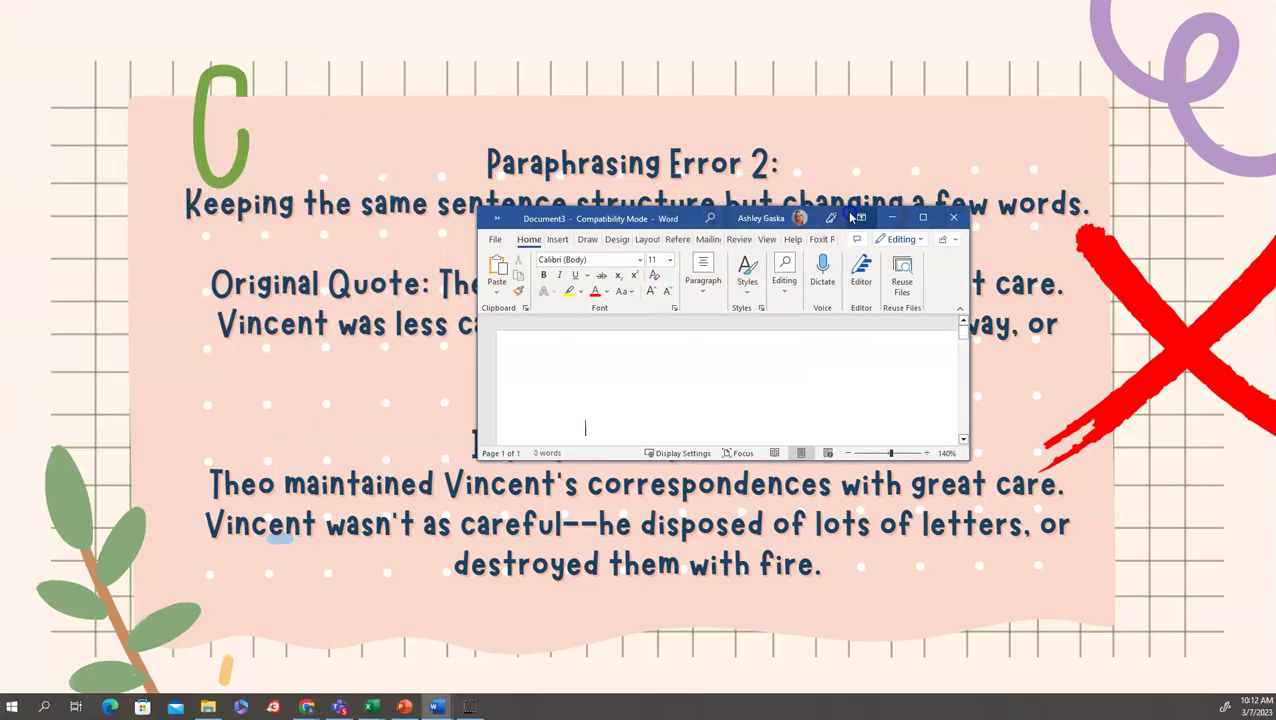
Step: Maximize the blank document window and insert a table with two columns and eight rows
left_click(921, 217)
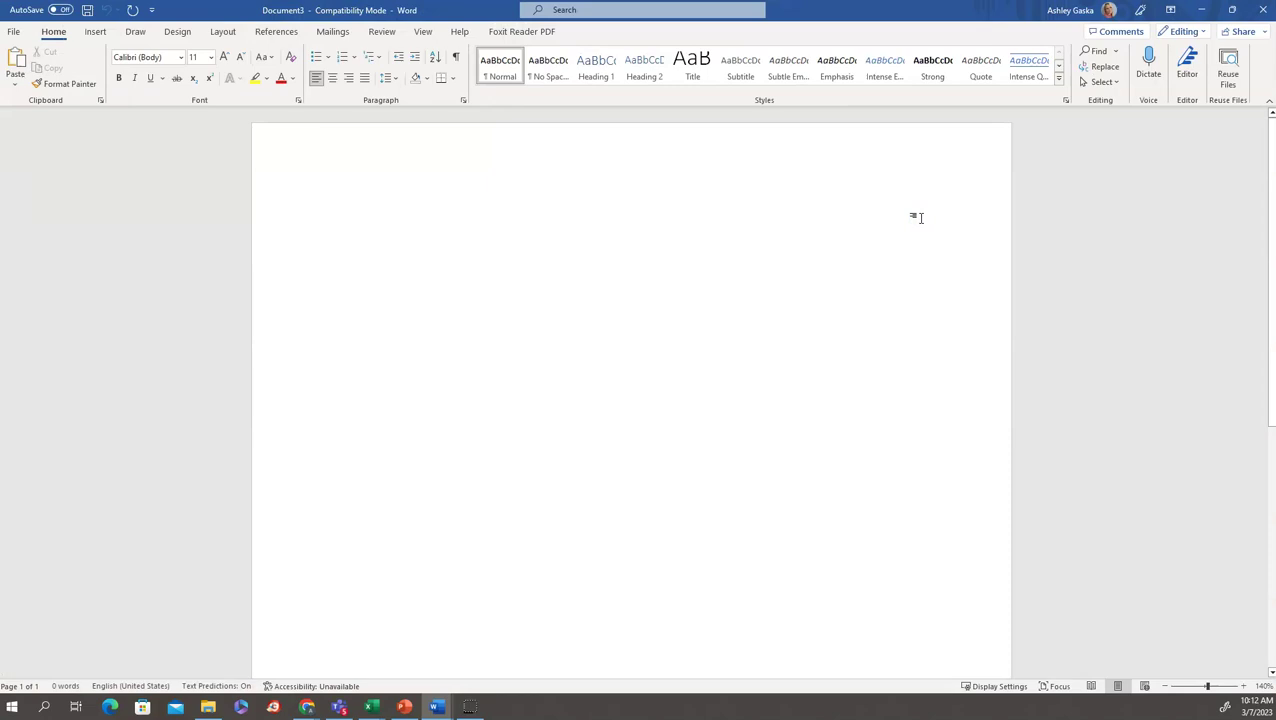
left_click(541, 222)
left_click(94, 32)
left_click(109, 66)
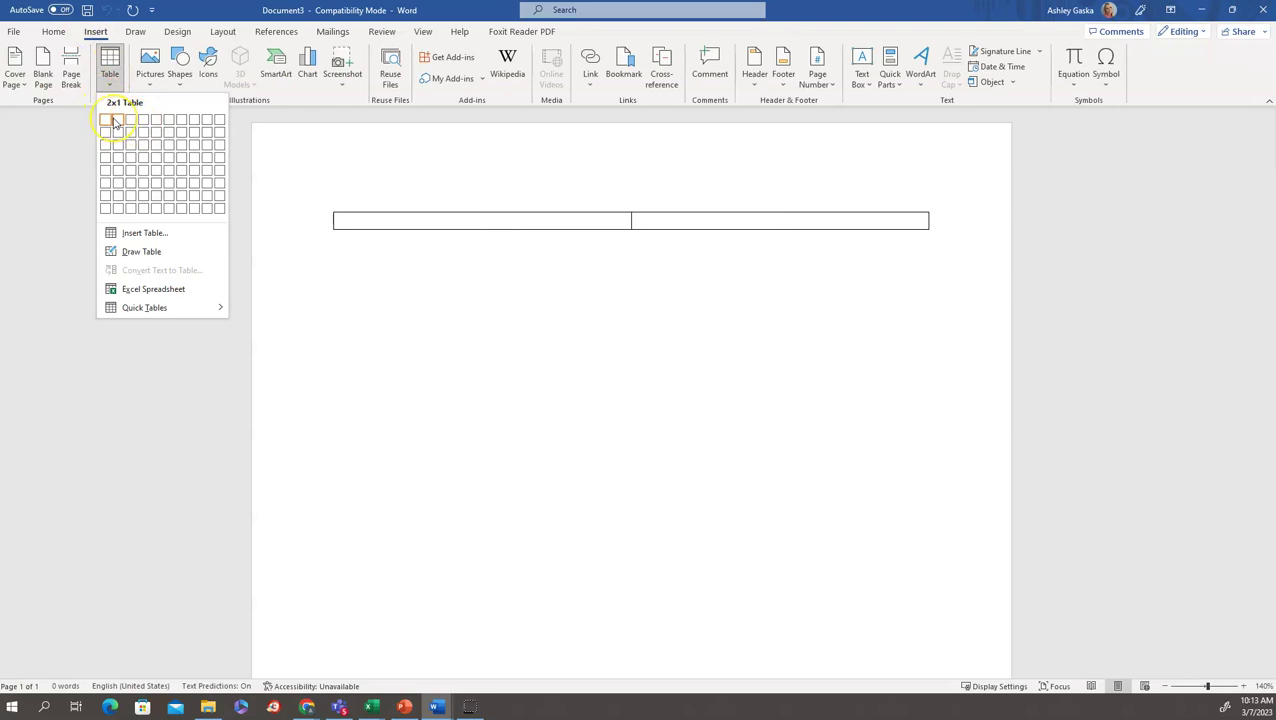
left_click(118, 207)
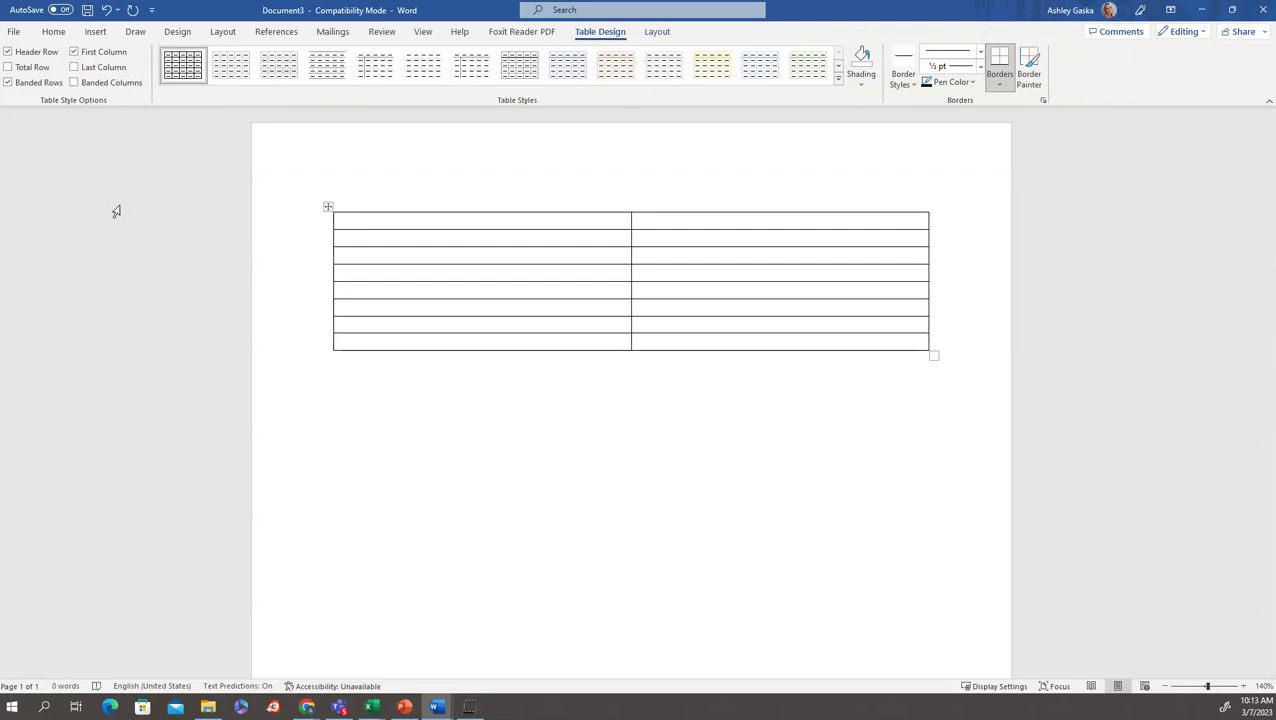
Step: Label the table's header cells "Direct Evidence" and "My thoughts"
type("Direct Evid")
type("ence\t")
type("My thoughts")
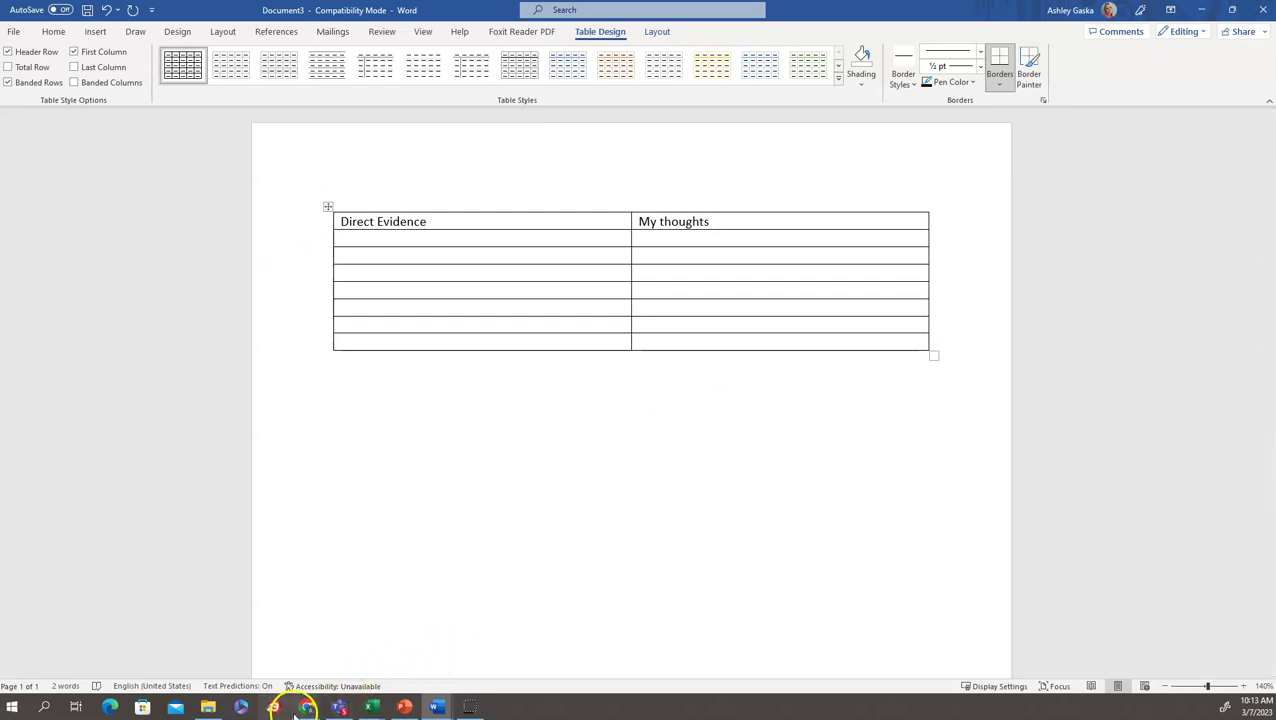
Step: Switch to Chrome and copy the paragraph starting "Many of Vincent's letters have survived" and ending "or burned them." from the Van Gogh's Letters page
mouse_move(306, 704)
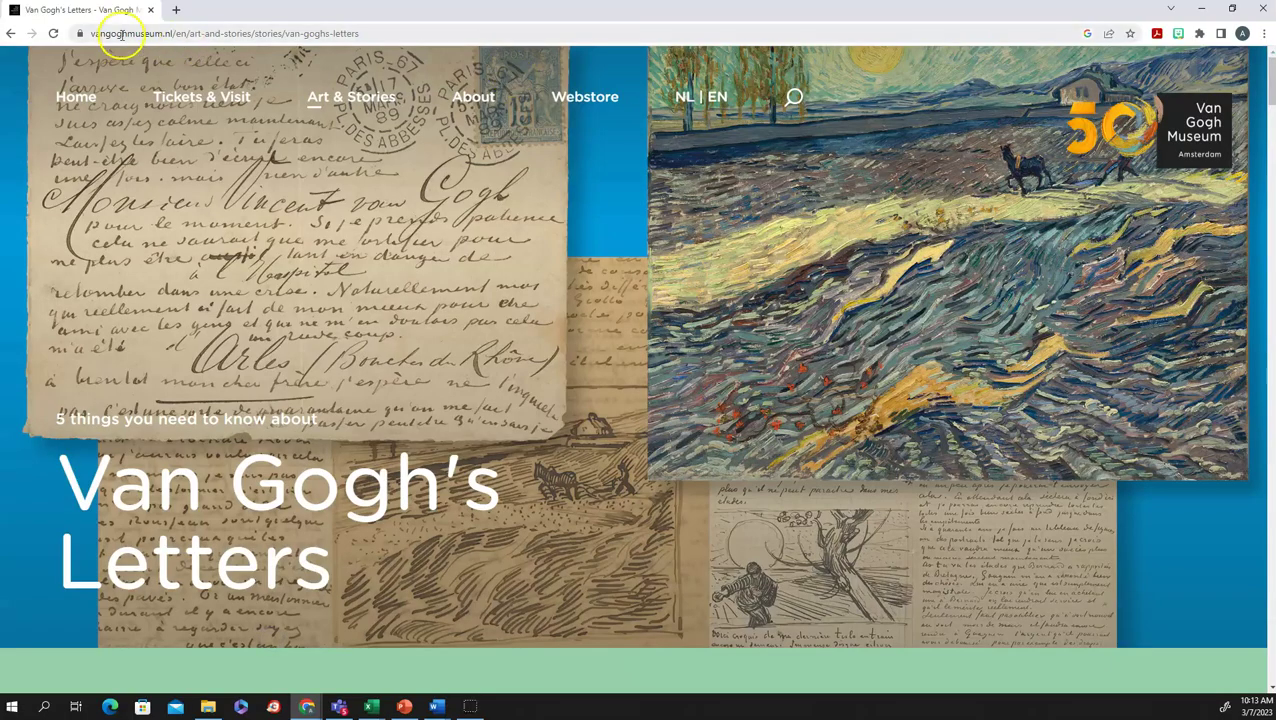
scroll(434, 236, "down", 2)
scroll(434, 236, "down", 2)
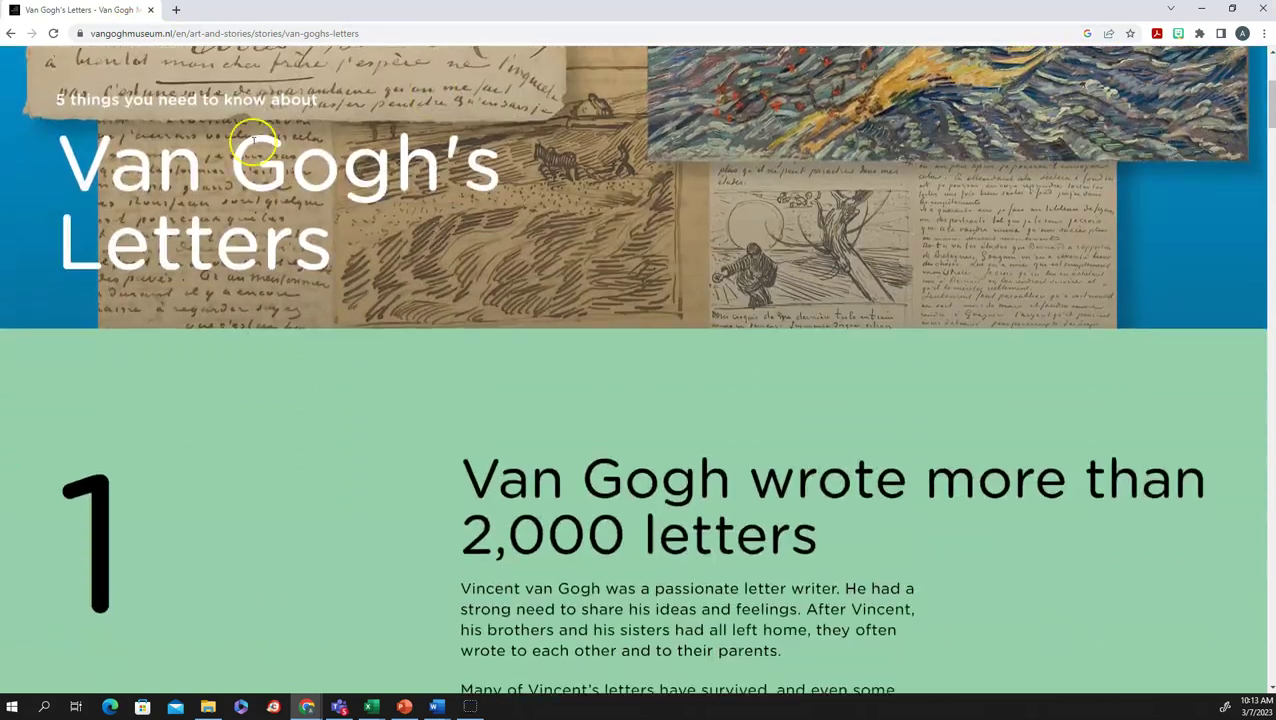
scroll(513, 208, "down", 1)
scroll(516, 213, "down", 3)
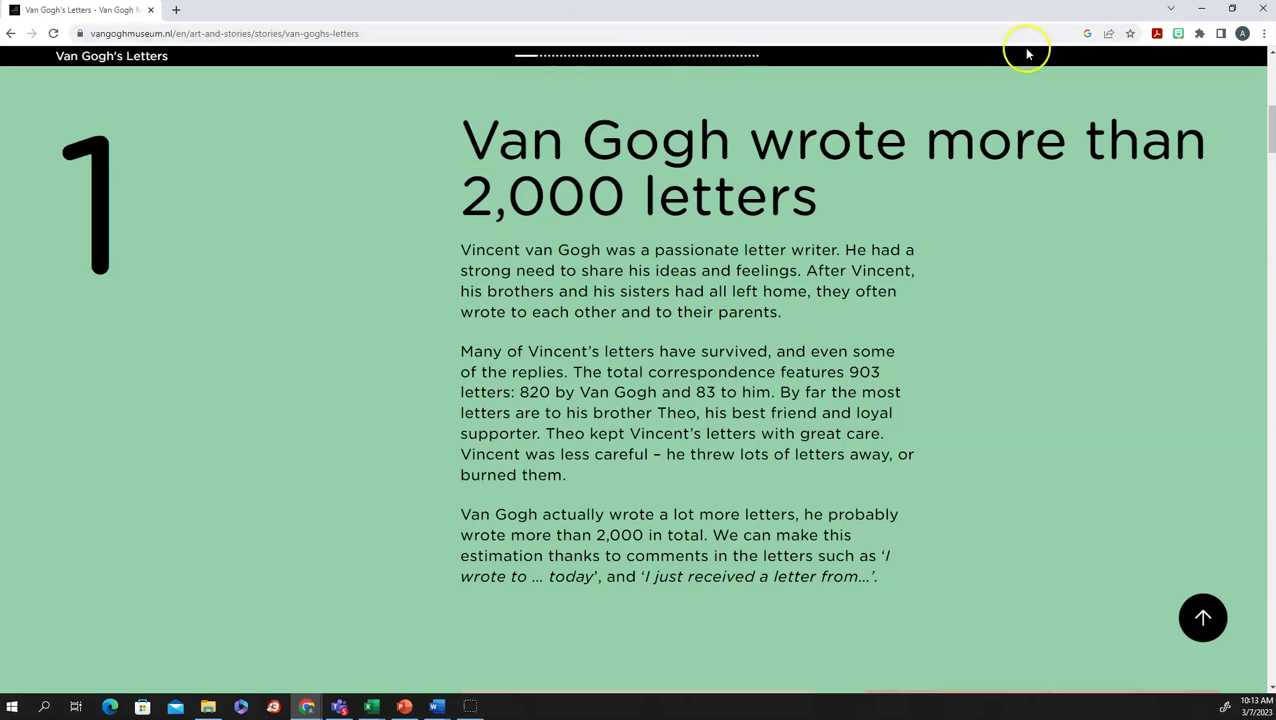
left_click(455, 353)
left_click_drag(455, 353, 584, 476)
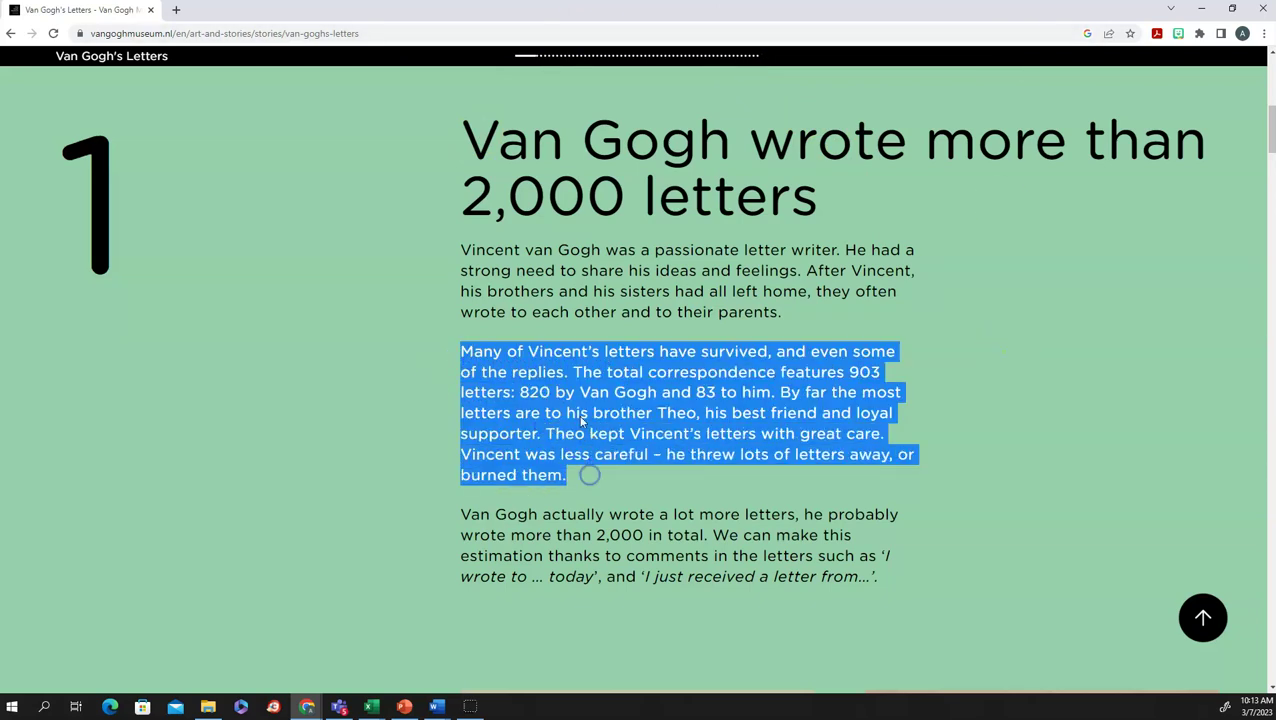
left_click_drag(571, 379, 573, 381)
left_click(586, 386)
Step: Return to the Word document and paste the copied paragraph into the first empty cell under Direct Evidence
left_click(1201, 8)
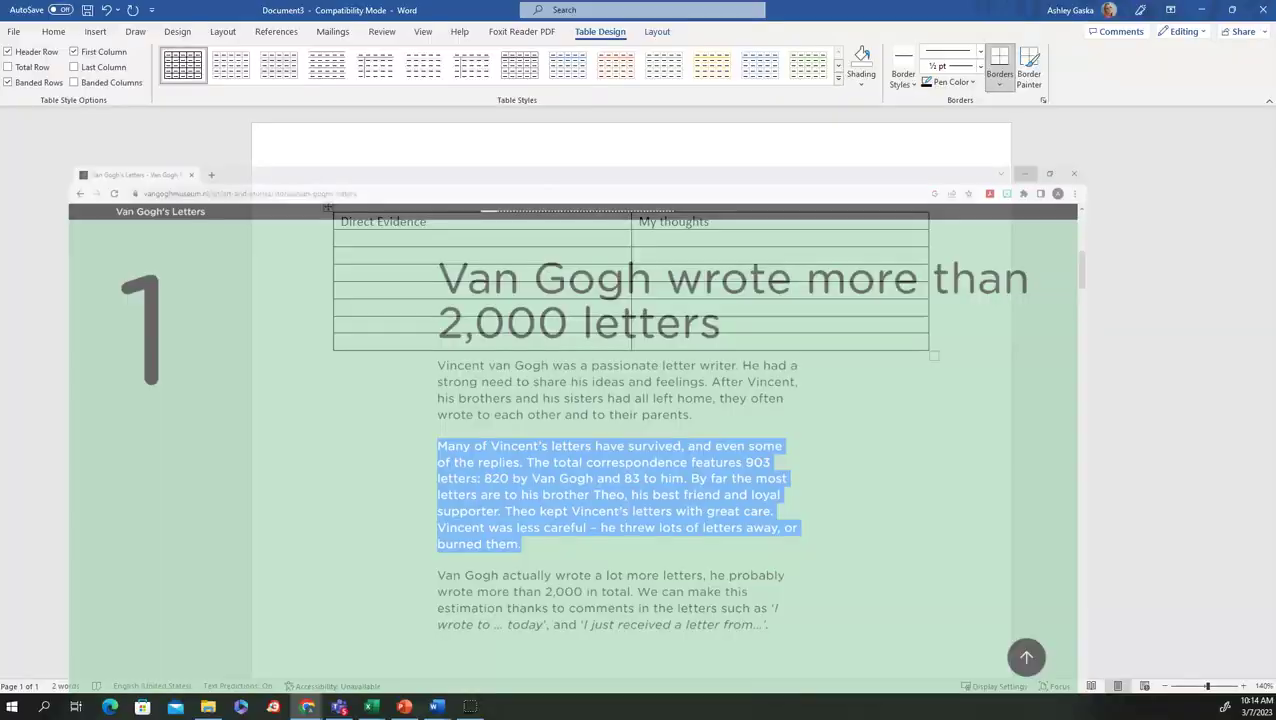
left_click(437, 234)
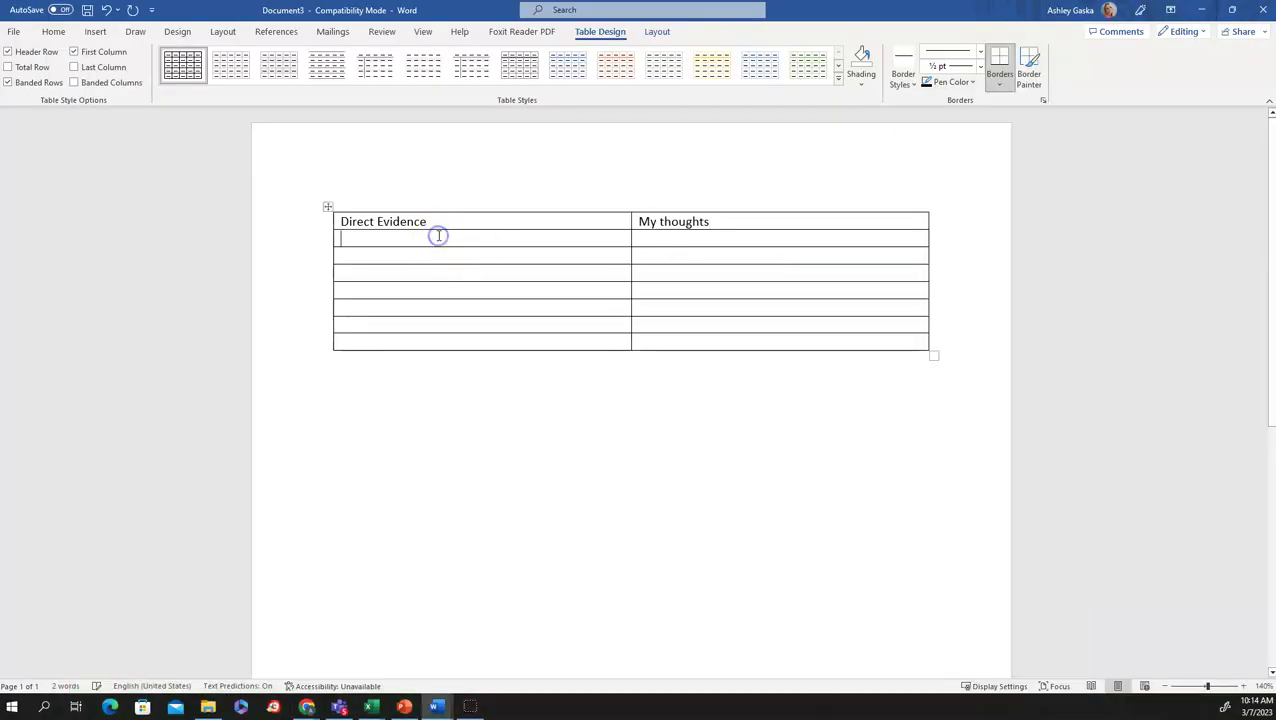
key("ctrl+v")
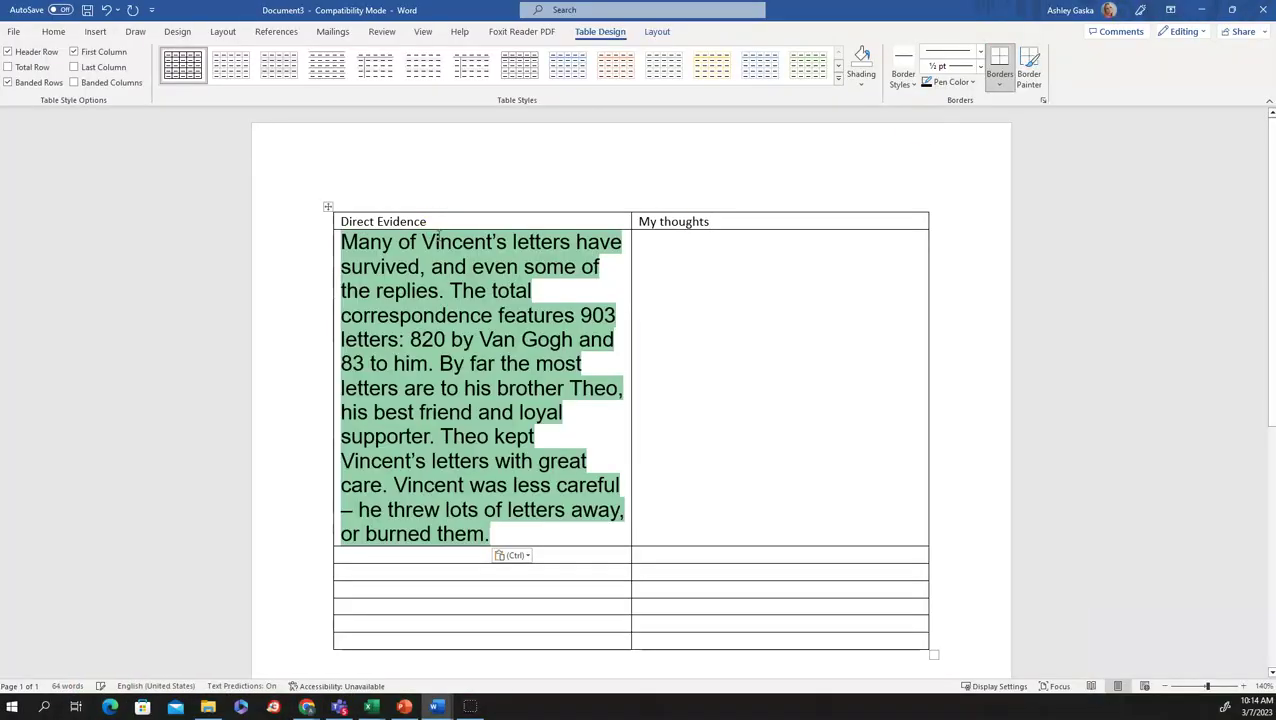
Step: Write "I wonder why Vincent didn't keep his letters the way Theo did" in the My thoughts cell beside the quoted paragraph
left_click(779, 315)
type("I wond")
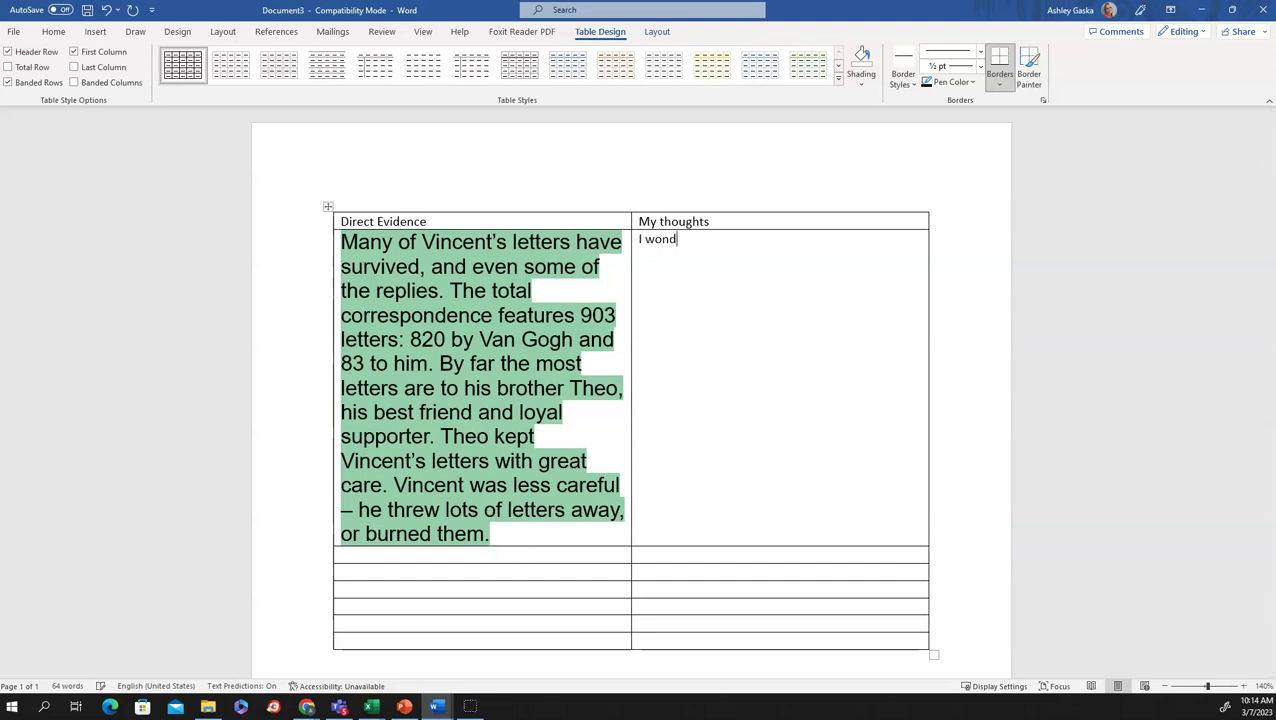
type("er why Vincent didn")
type("'t keep his letters the w")
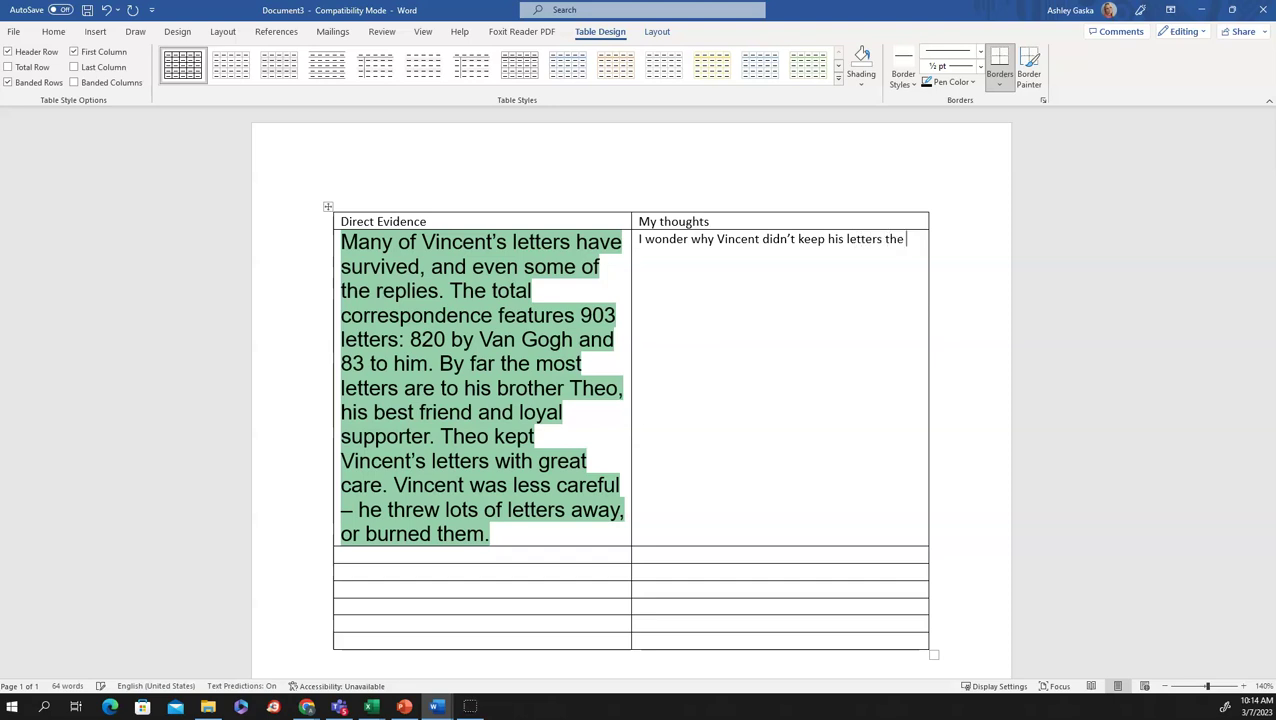
type("ay Theo did? Is")
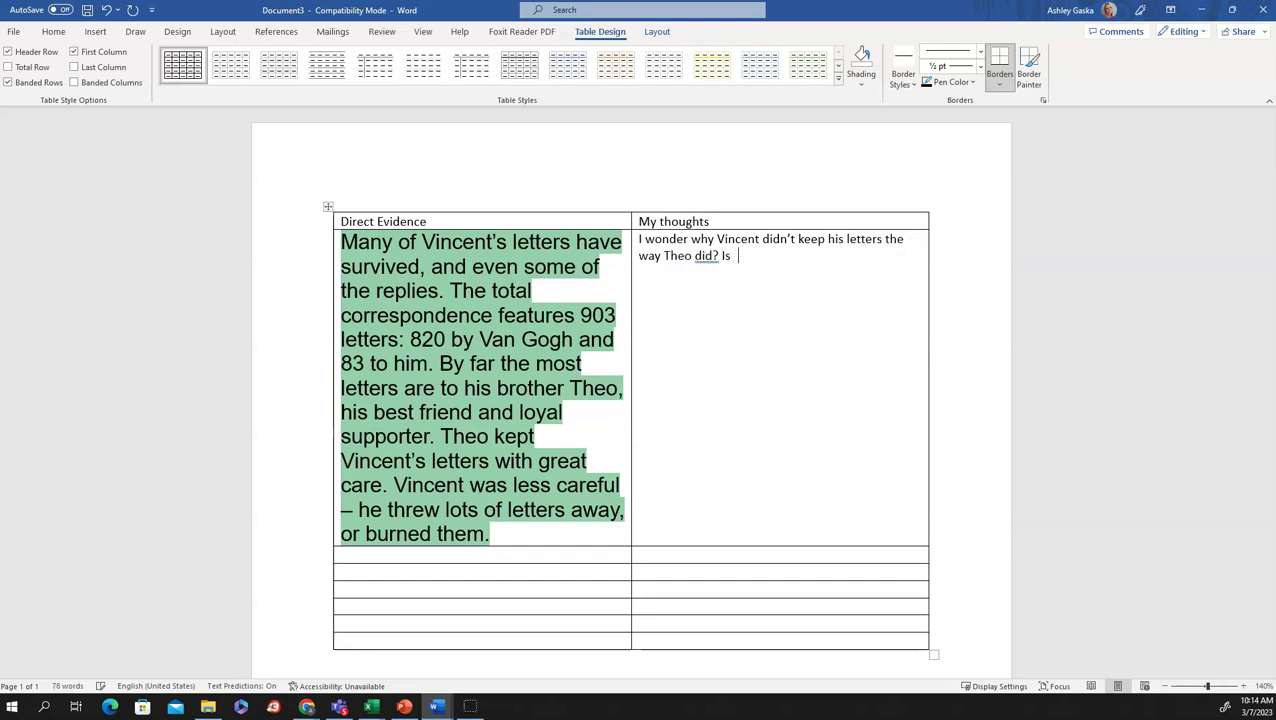
key("BackSpace")
key("BackSpace")
key("BackSpace")
key("BackSpace")
key("BackSpace")
Step: End the sentence with a period and add "Was that because of a lack of space in his home, or was he less sentimental than Theo?"
type(". Waws")
key("BackSpace")
key("BackSpace")
key("BackSpace")
type("s that becau")
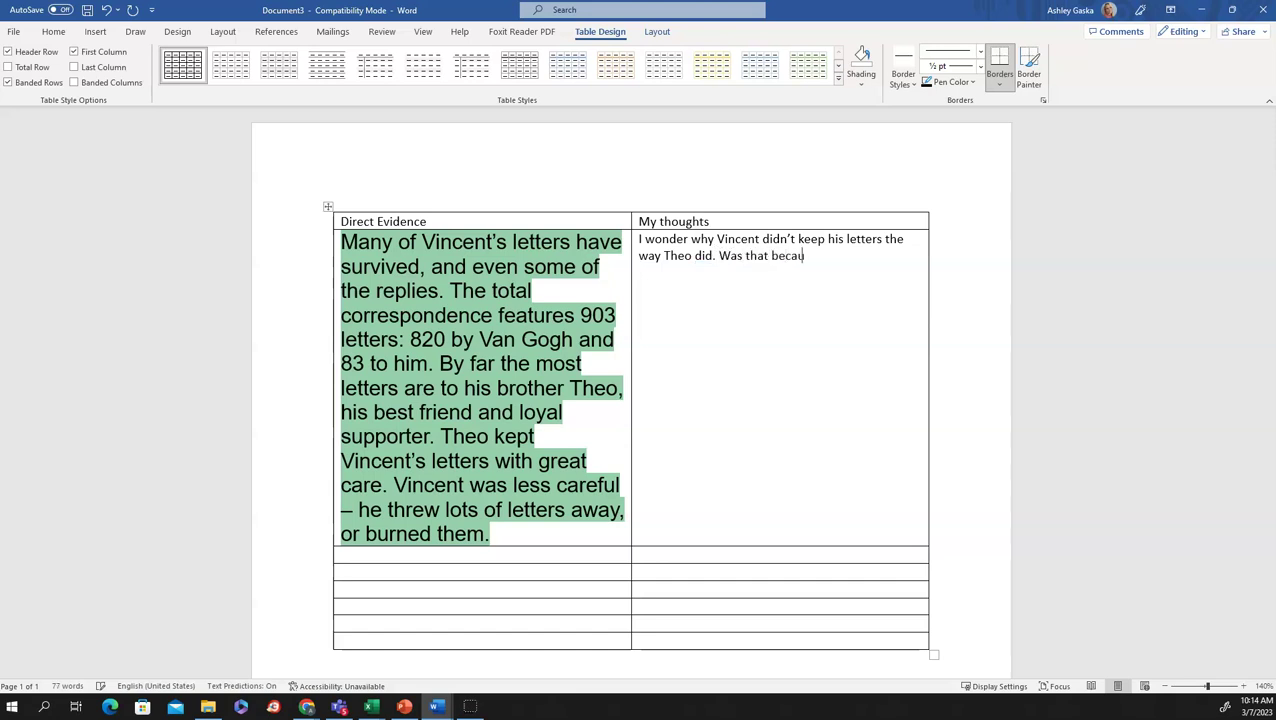
type("se of a lack of space in hi")
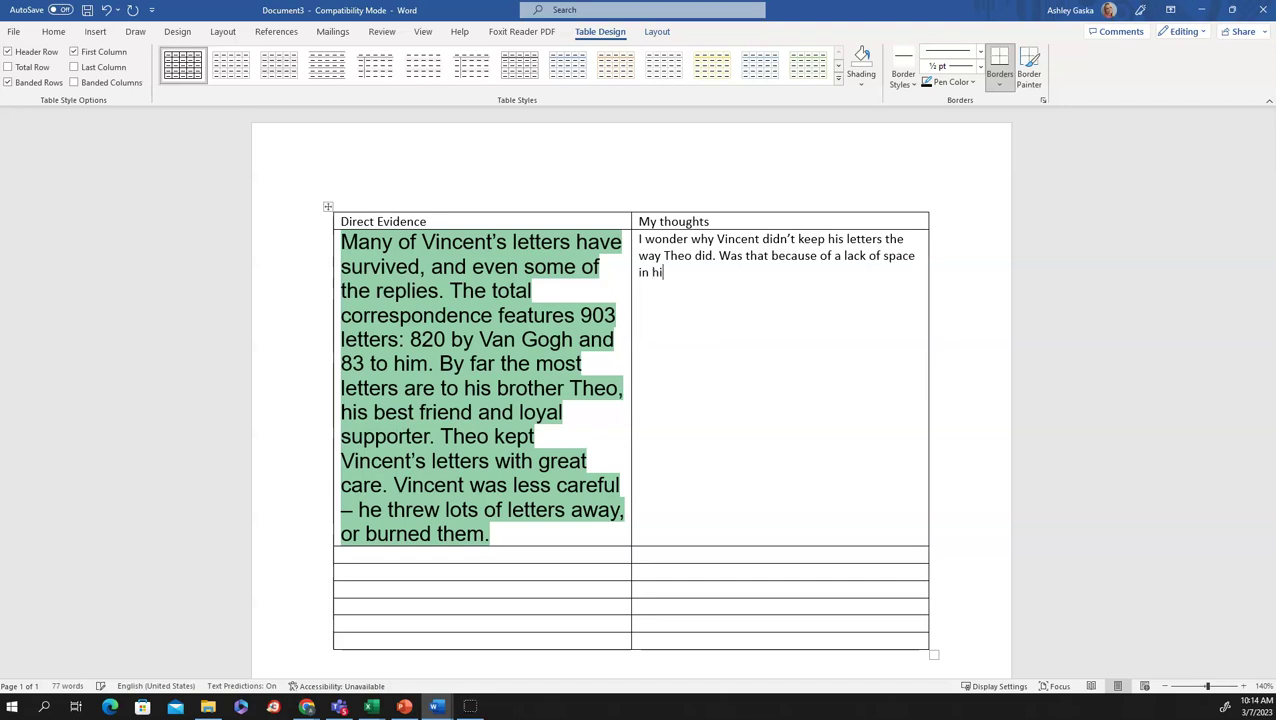
type("s mome, or was he less som")
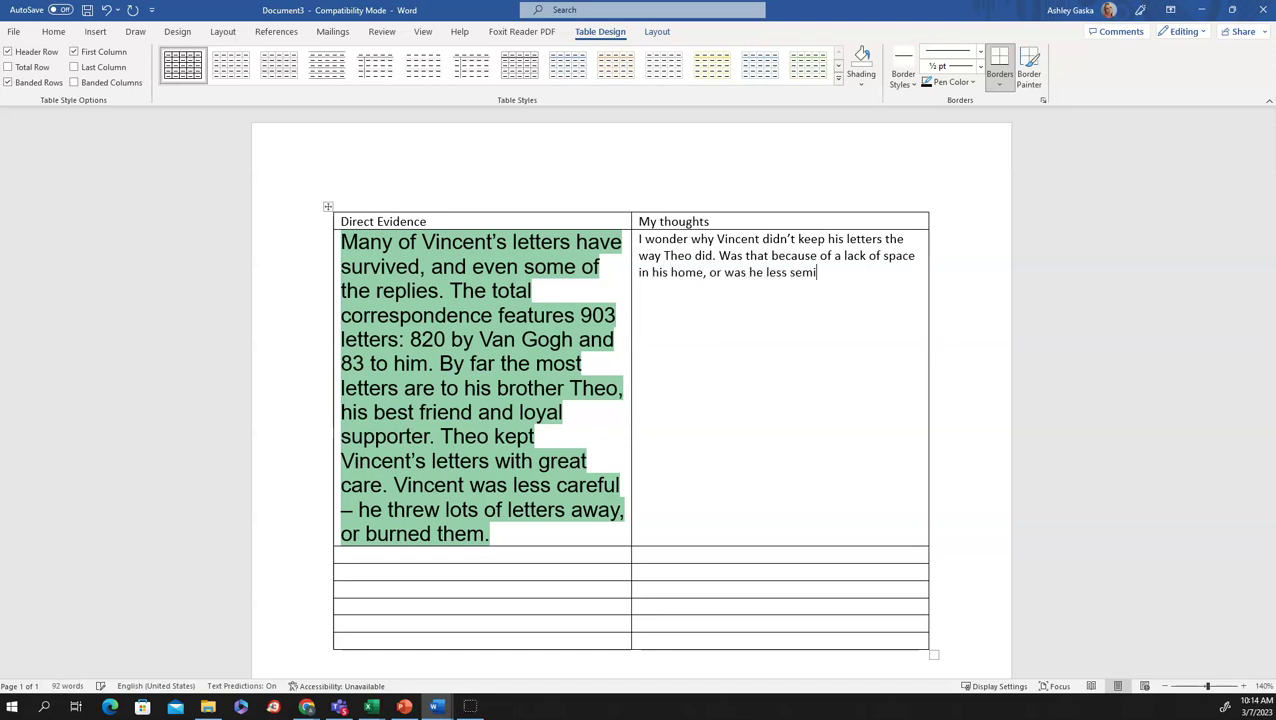
key("BackSpace")
key("BackSpace")
type("entimental than Theo?")
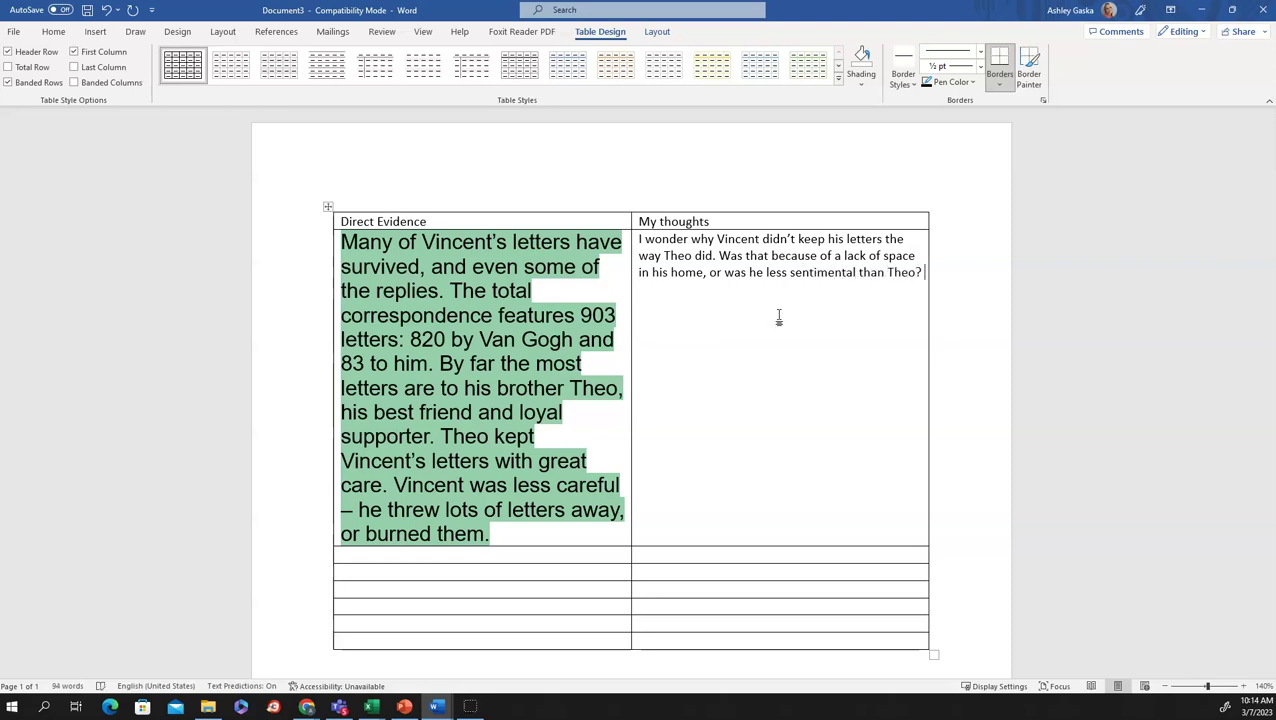
Step: Leave a blank line and add "I also wonder why Theo supported Vincent so passionately, even though Vincent didn't experience a lot of success in his life."
key("Return")
key("Return")
type("I also wonder t")
key("BackSpace")
type("why Theo supported Vincent")
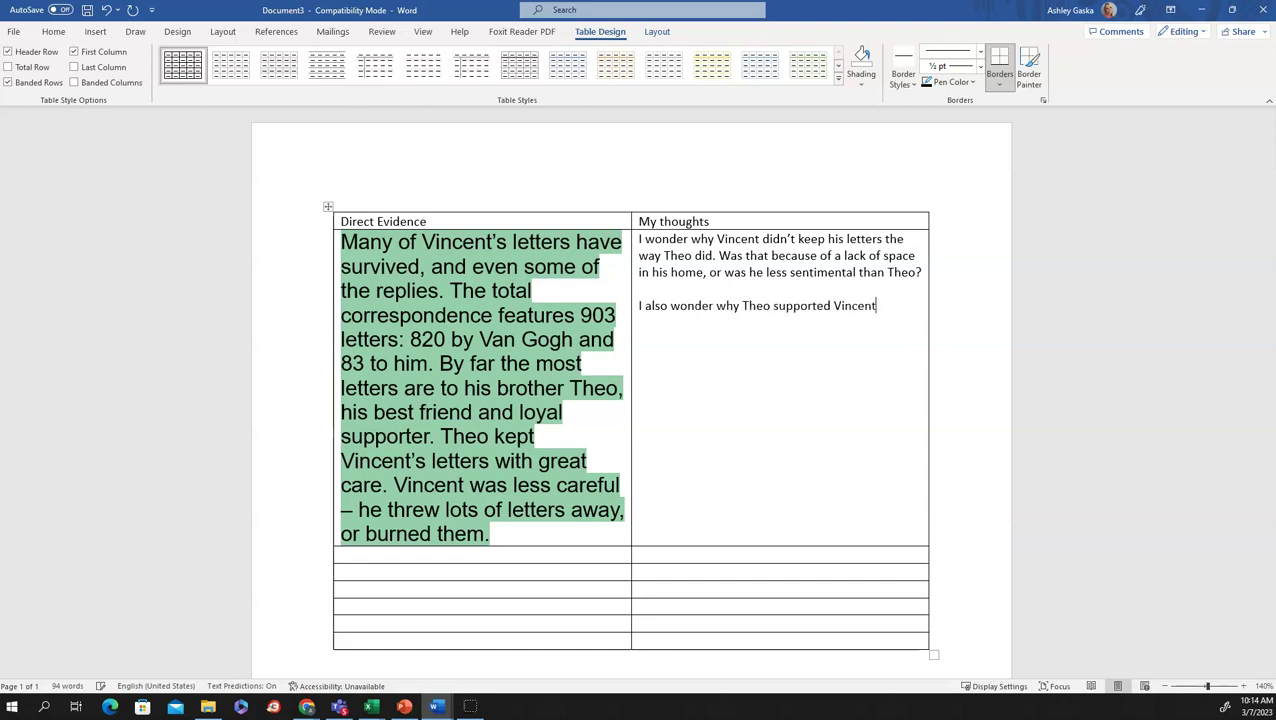
type(" so passionately")
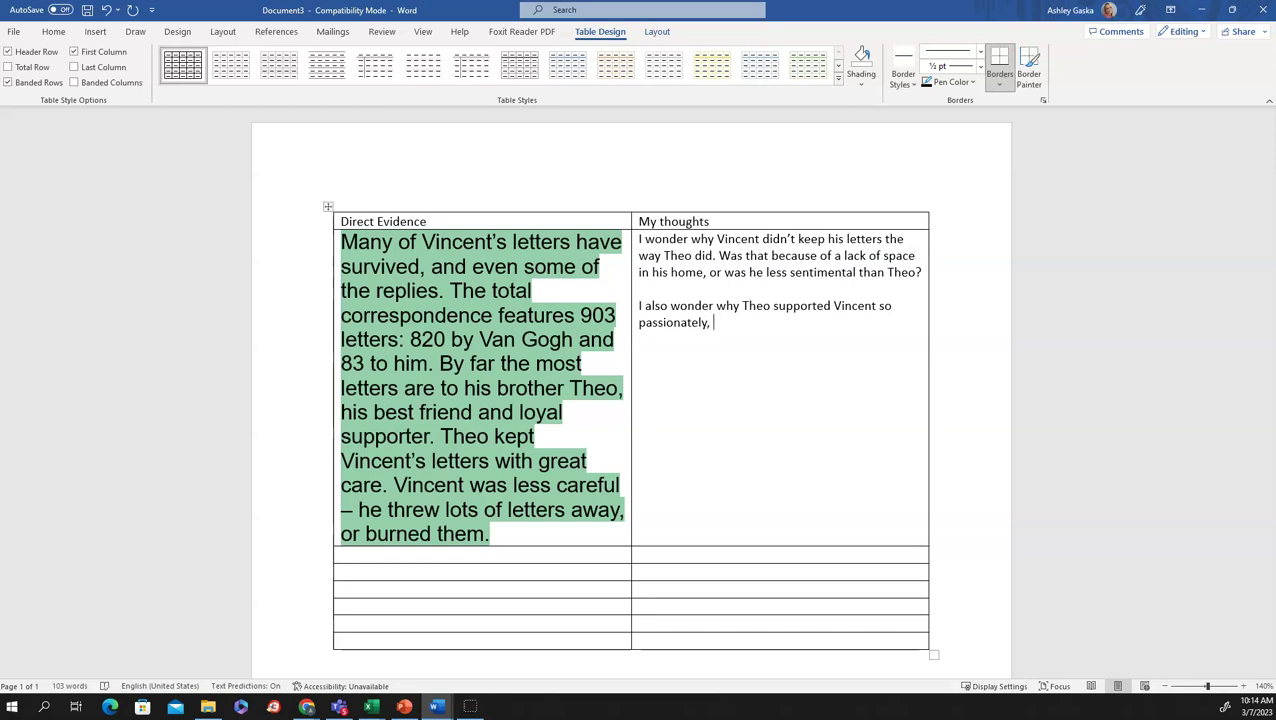
type(", even though Vincent ")
type("didn't experience a lot of")
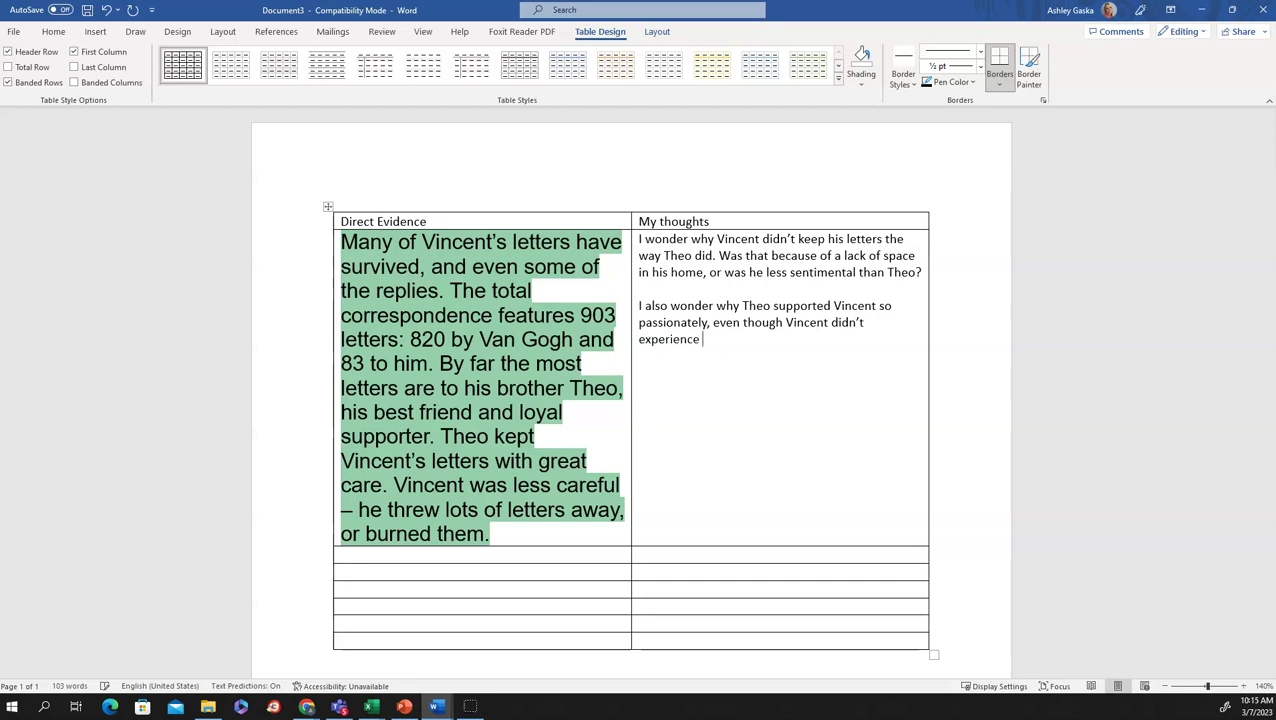
type(" success in his life.")
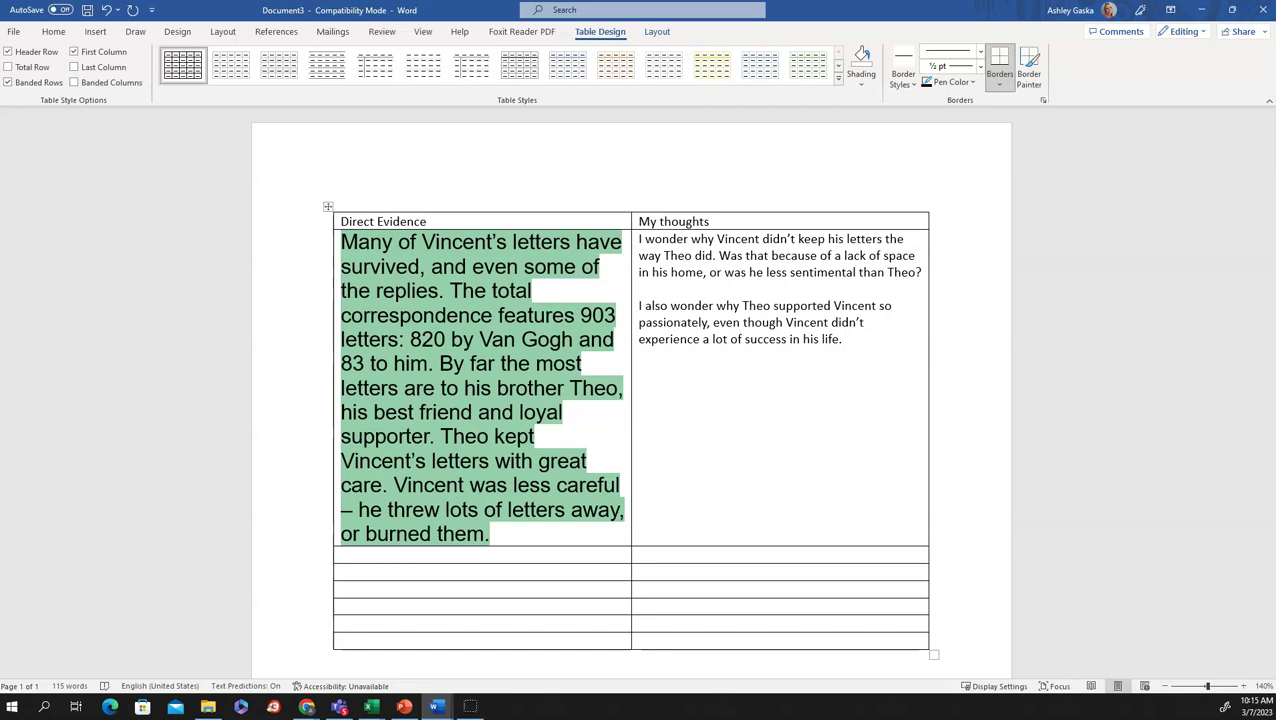
Step: Below the table, write "Vincent Van Gogh wrote many letters, which we have learned thanks to the meticulous way his brother, Theo,"
scroll(678, 381, "down", 1)
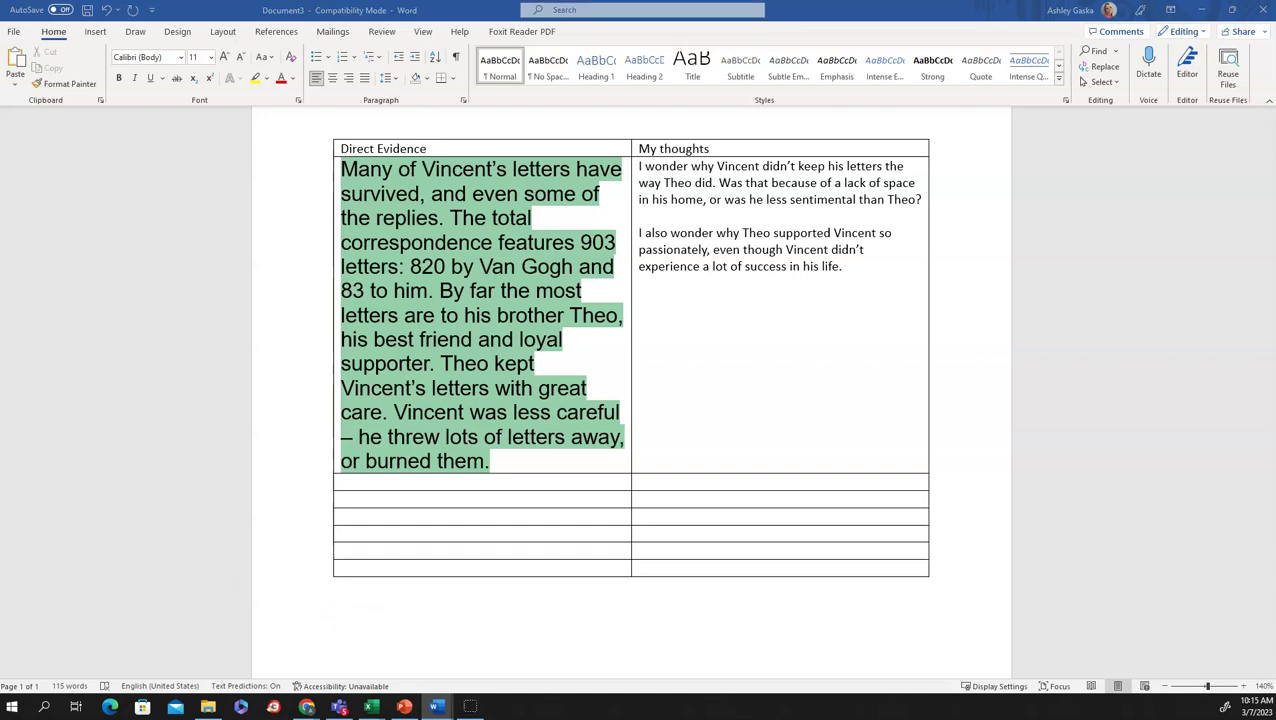
left_click(341, 595)
left_click(342, 621)
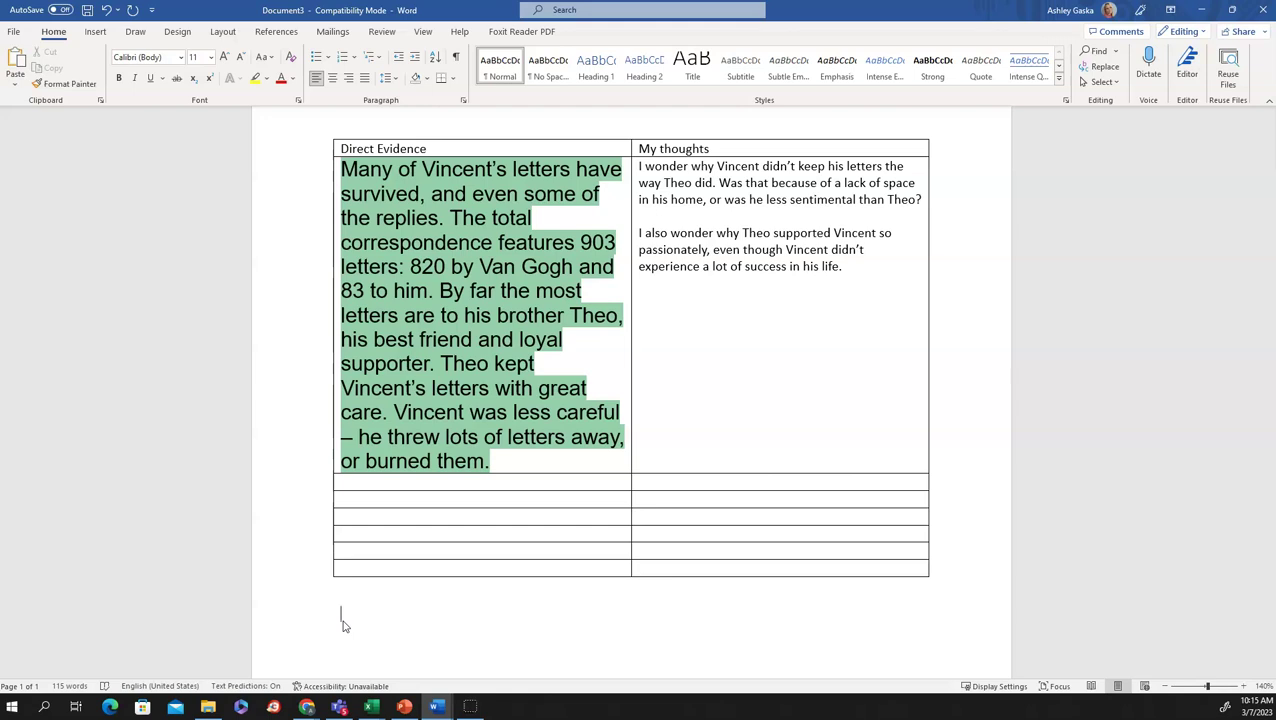
type("Vincent Van Gogh wrote man")
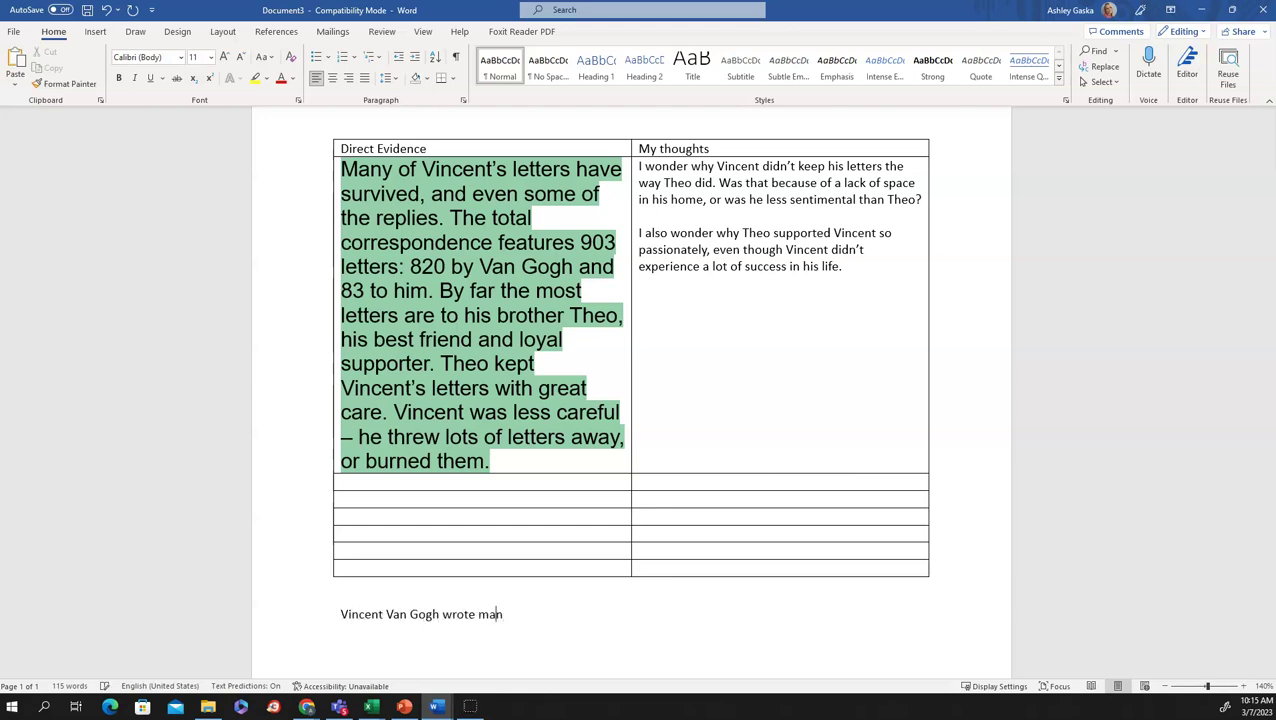
type("y letters, which we have lea")
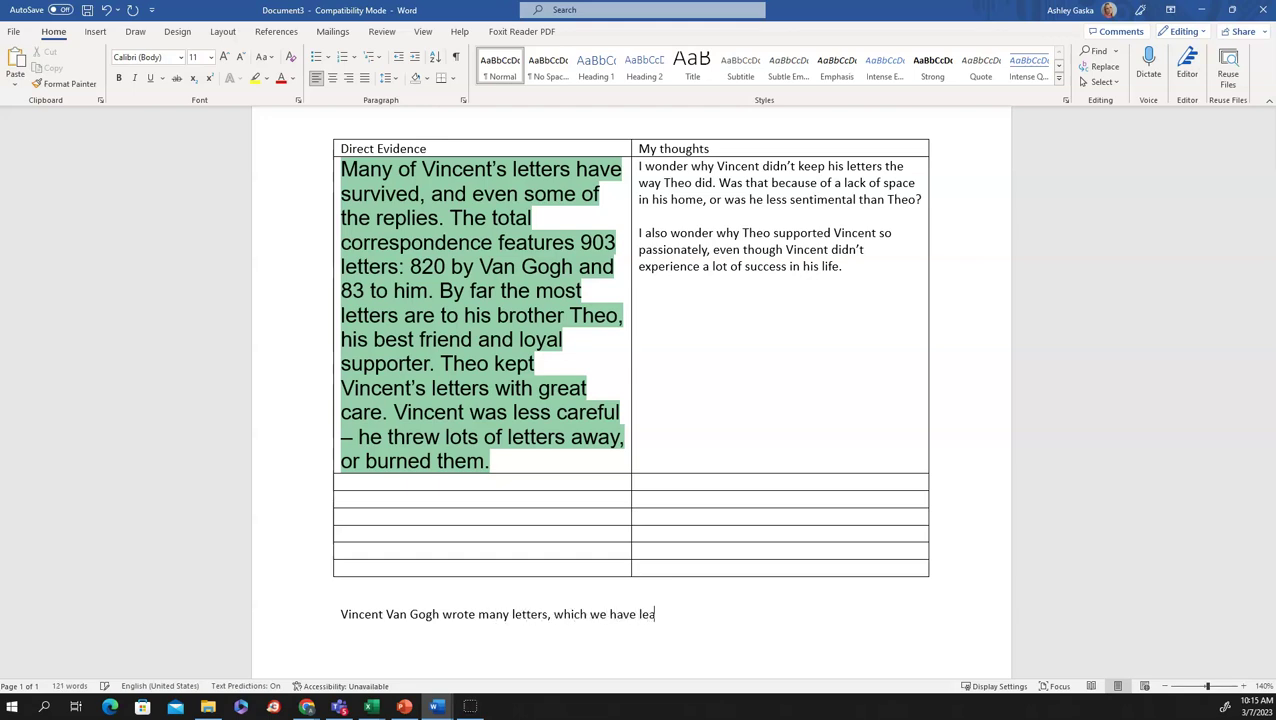
type("rned thanks to the ")
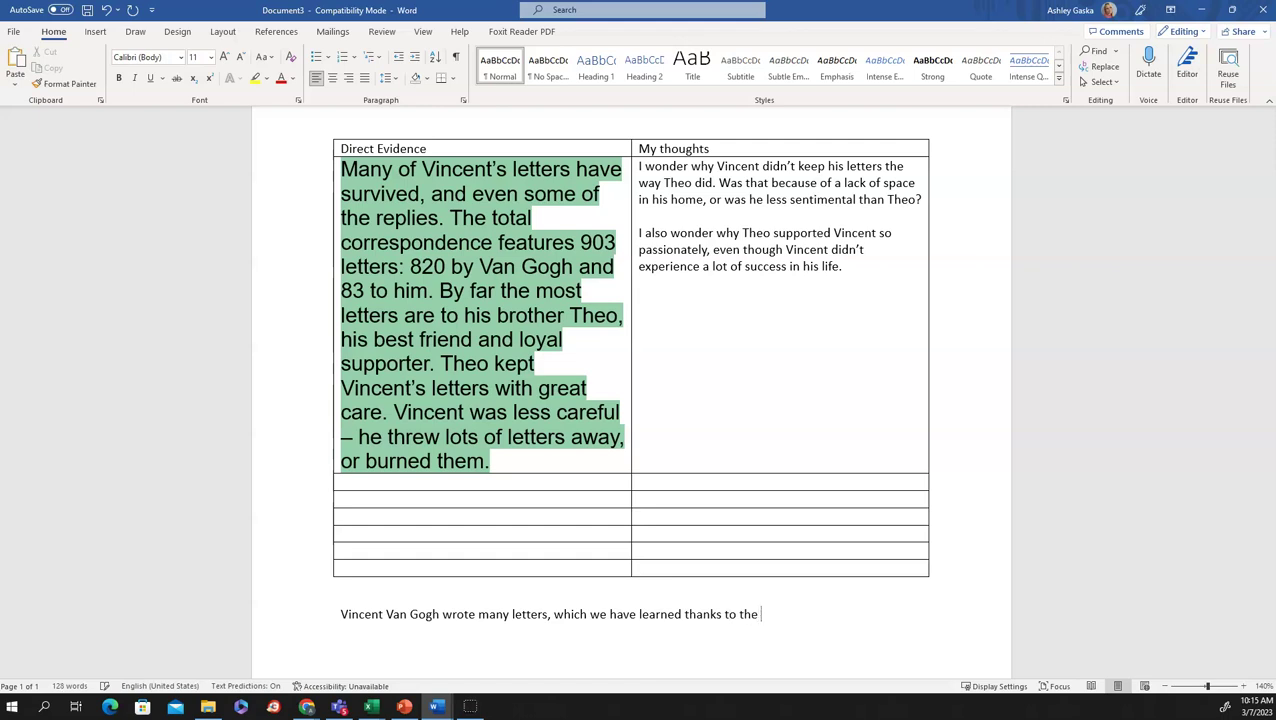
type("meticulous way his brother, Theo,")
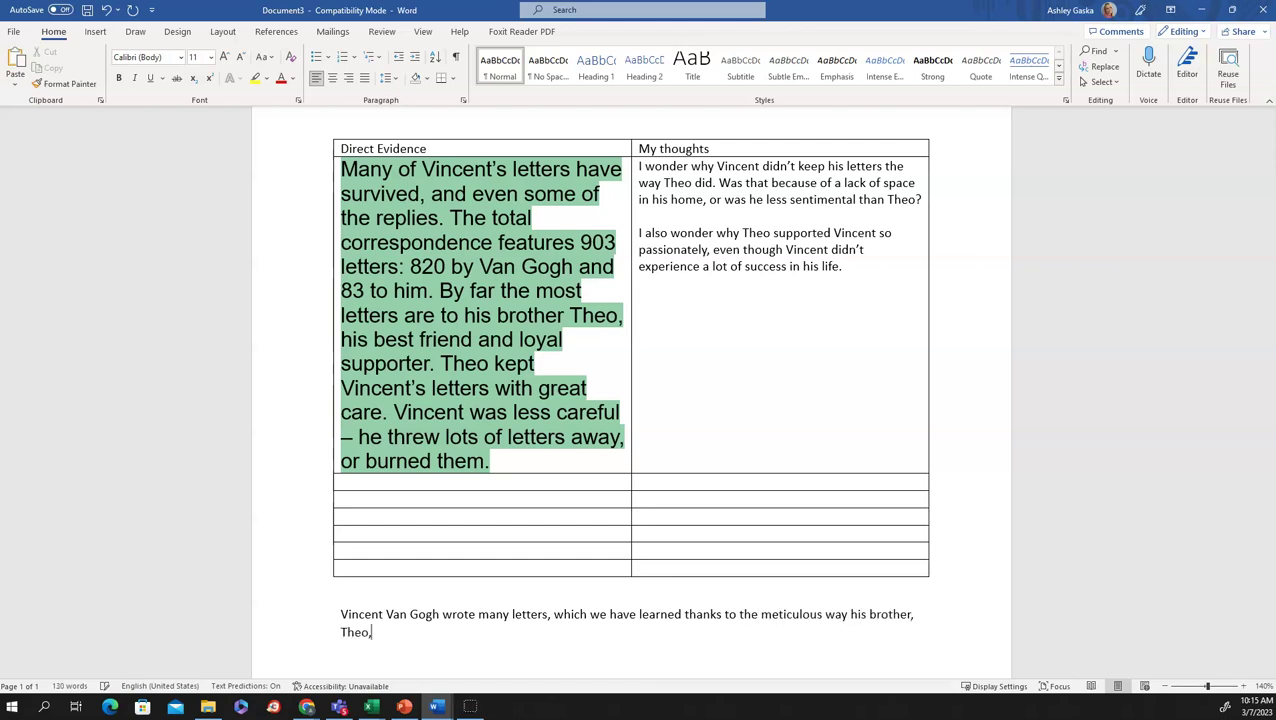
Step: Finish the sentence with "kept them." and add "Vincent was not as fastidious as his brother and usually threw his letters away."
type(" kept them. Vincent was not as fastidious a")
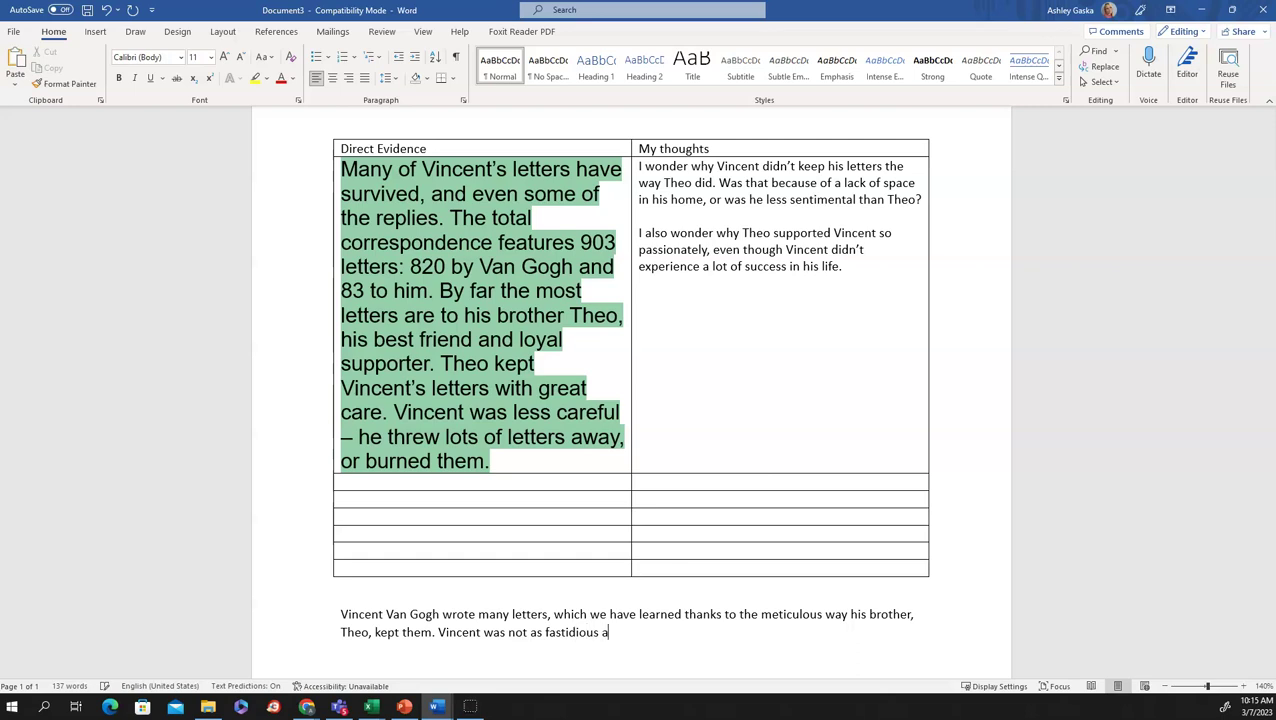
type("s his brother and us")
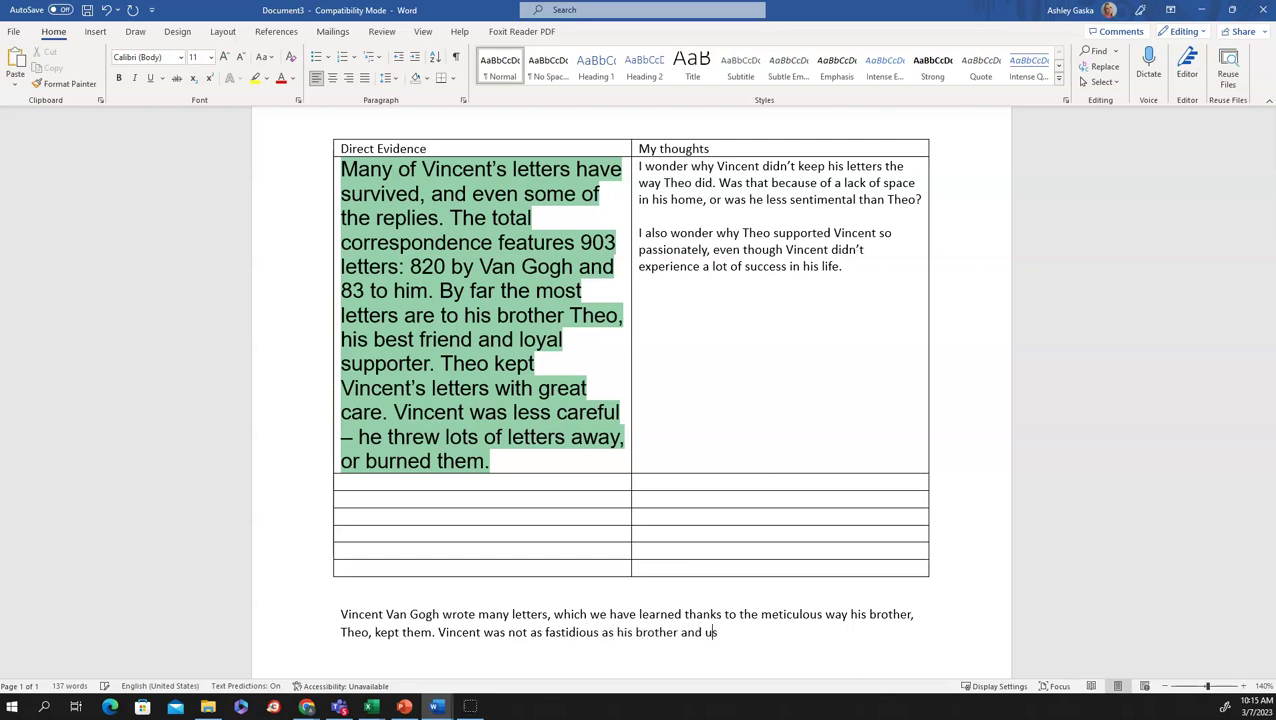
type("ually threw his letters away. ")
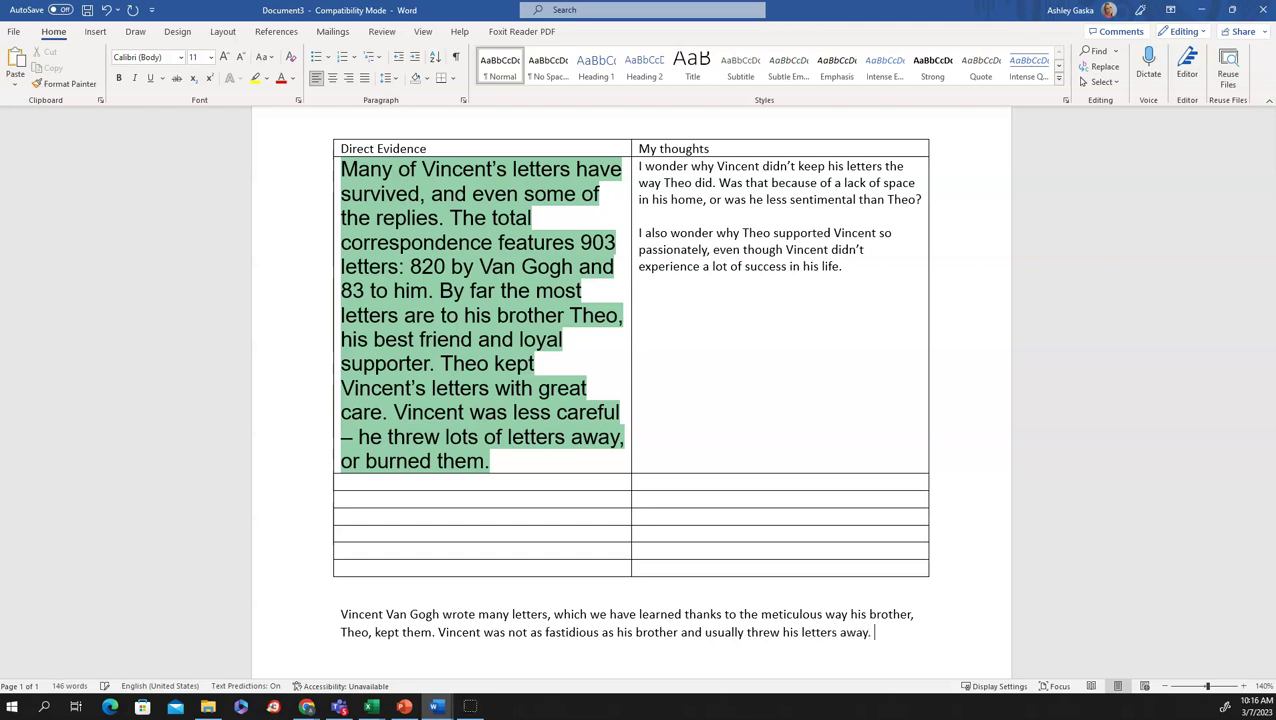
Step: Finish the first paragraph with "Perhaps it was Theo's great love, support, and belief in his brother that led him to preserving his letters so carefully."
type("Perhaps it was T")
type("heo's great love, sup")
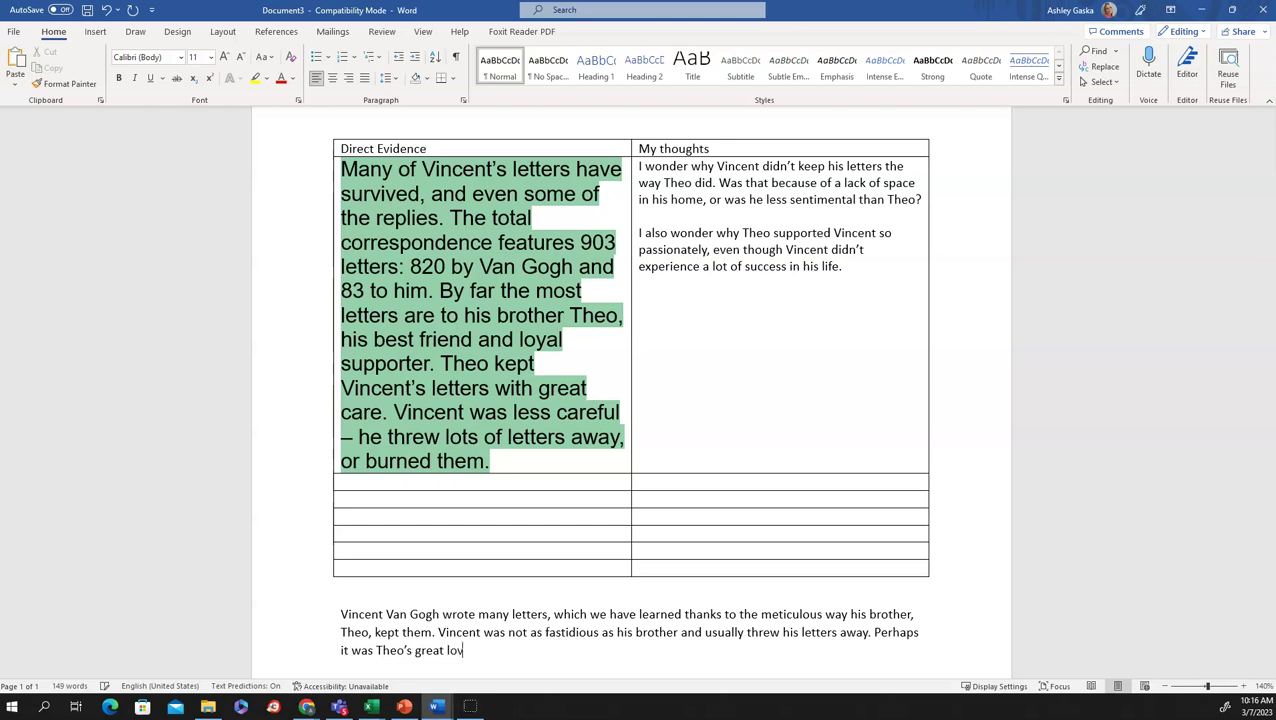
type("port, and beli")
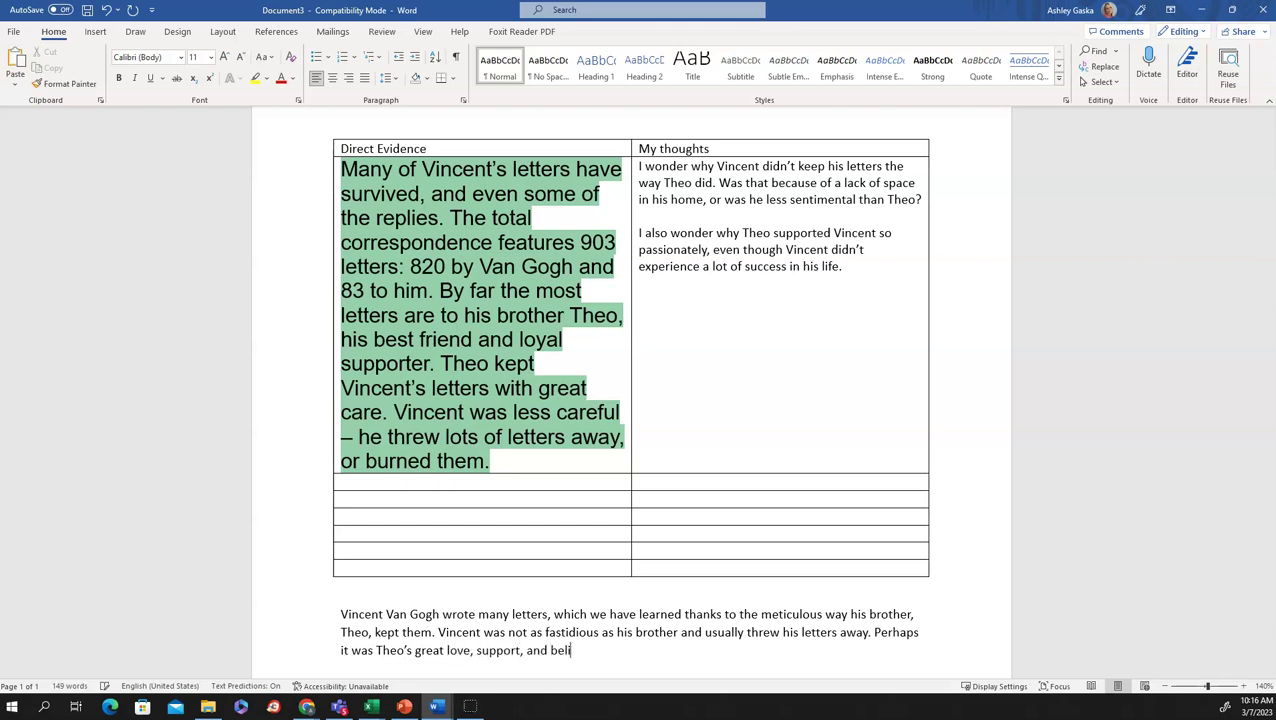
type("ef in his brother than")
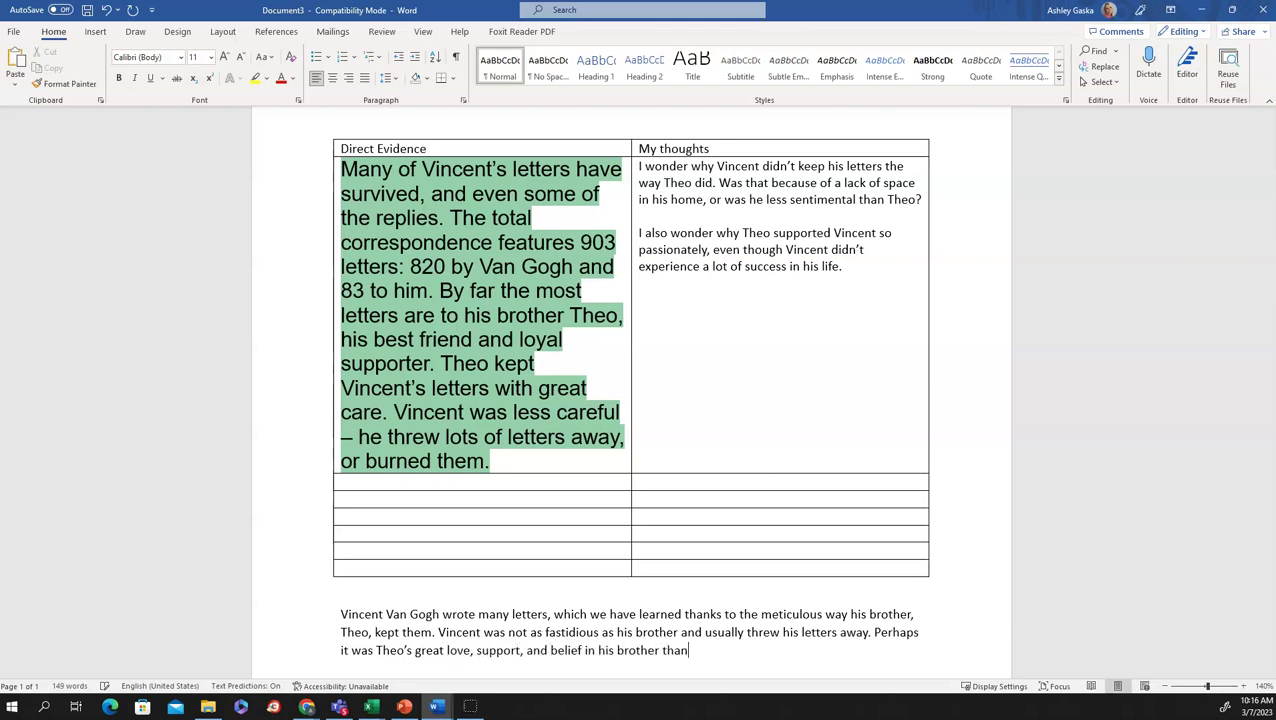
key("BackSpace")
type("t led him to preserving his let")
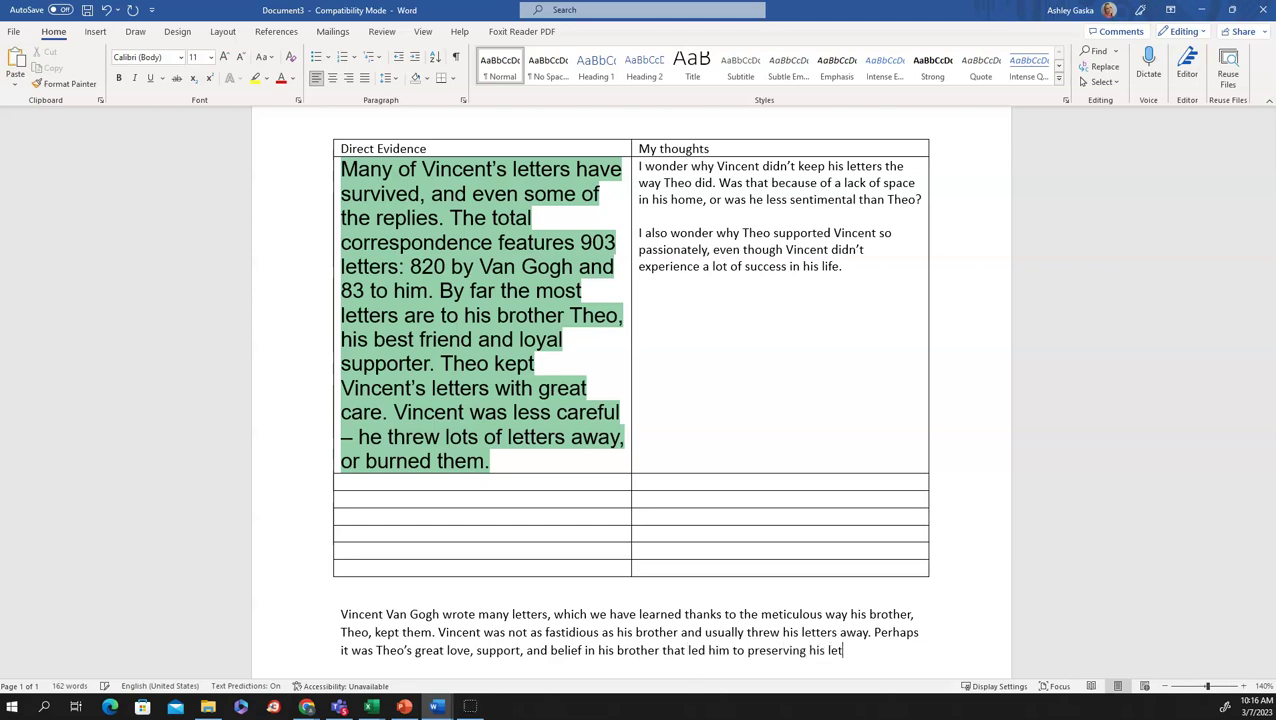
type("ters so carefully.")
Step: Start a second paragraph with "Vincent Van Gogh wrote many letters, which we have learned thanks to the meticulous way his brother, Theo, kept them. Vincent,"
scroll(640, 390, "down", 2)
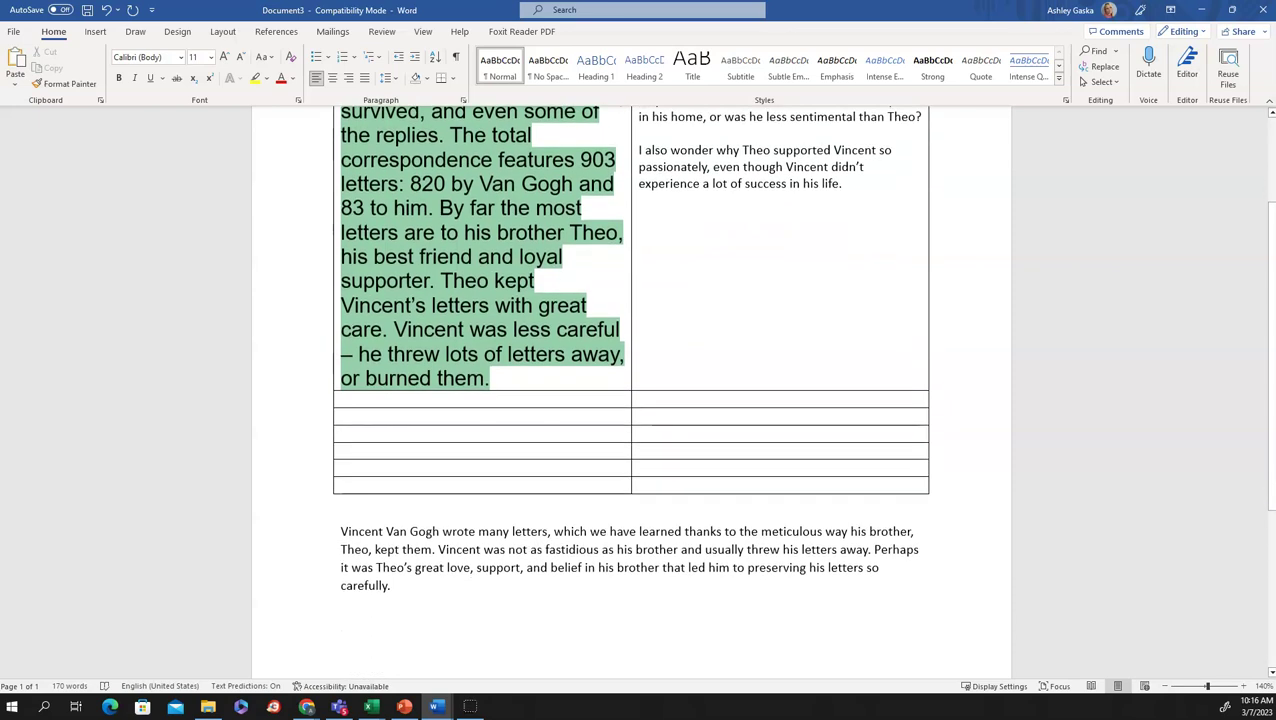
scroll(640, 390, "up", 1)
scroll(640, 390, "down", 1)
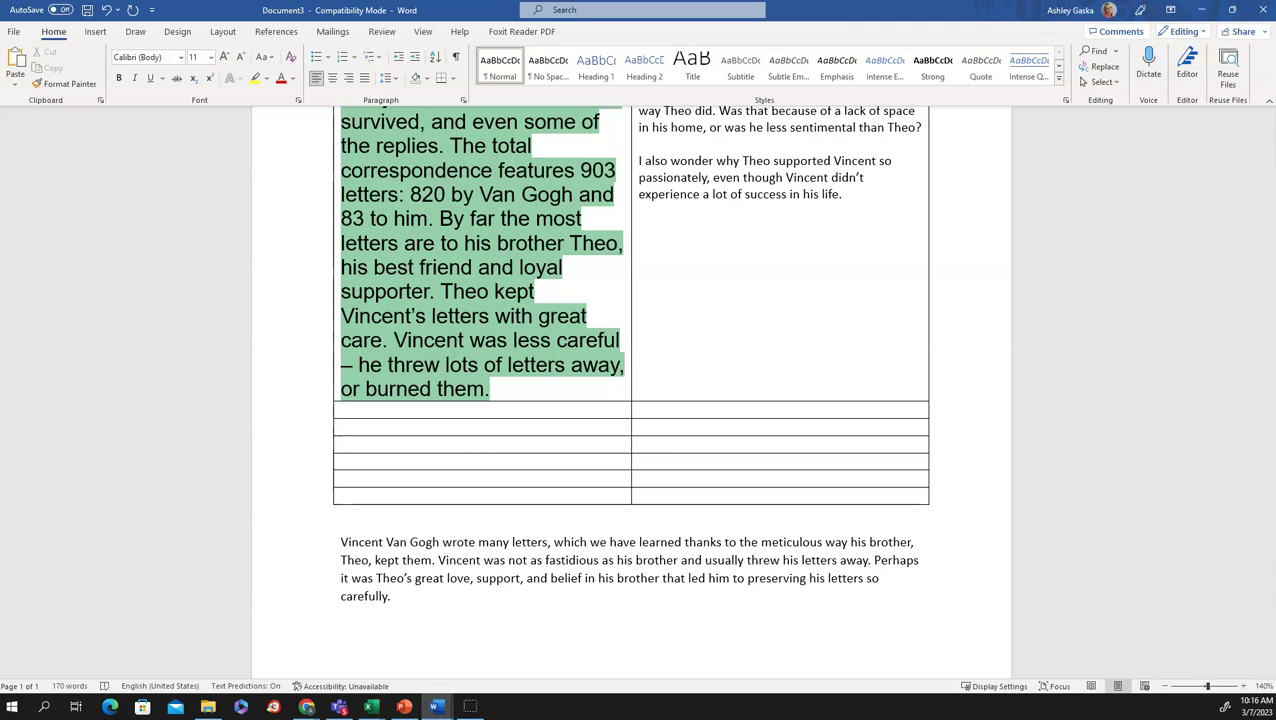
key("Return")
key("Return")
key("BackSpace")
type("Vincent Van Gogh w")
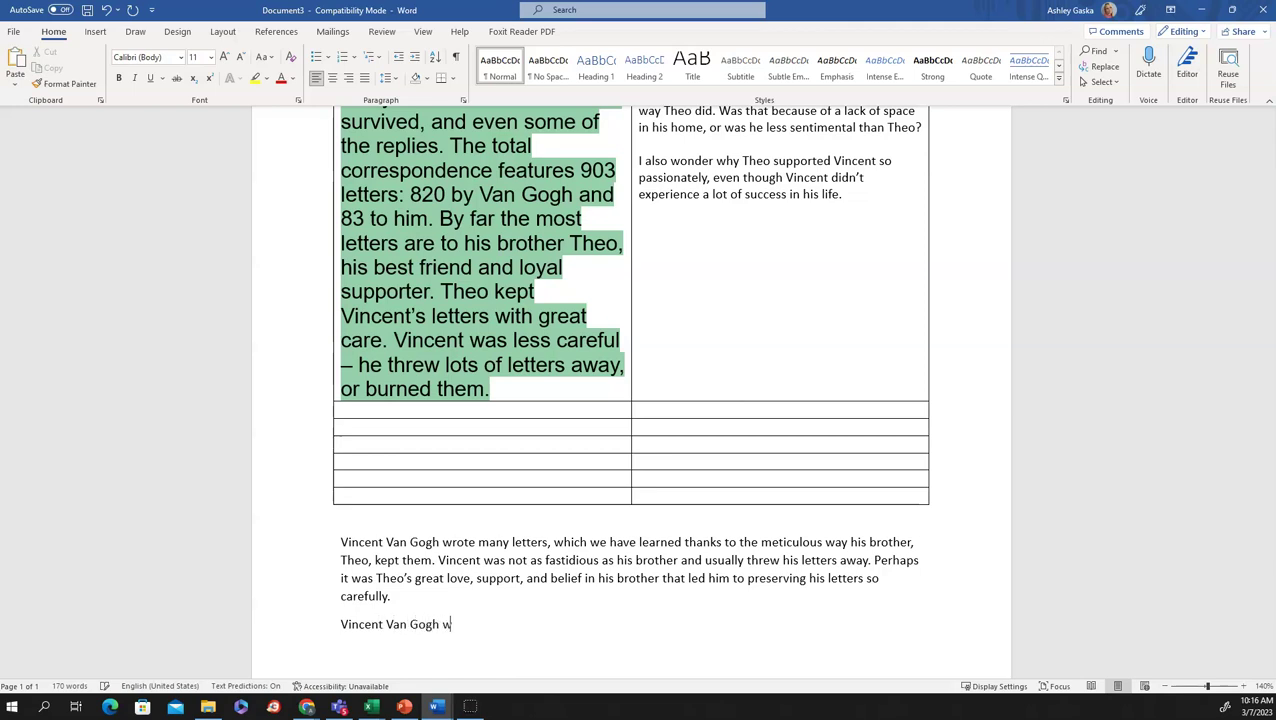
type("rote many letters, which we have learned t")
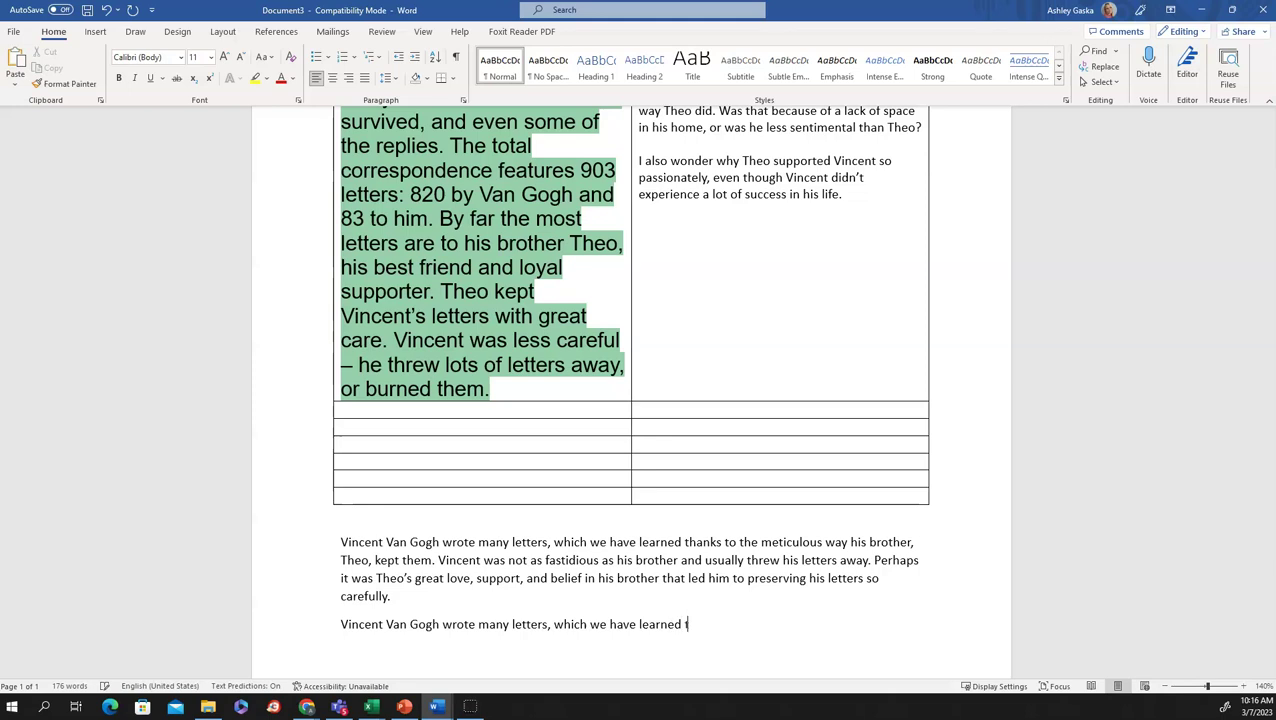
type("hanks to the meticulous way")
type(" his brother, Theo, ")
type("kept them. Vincent, ")
Step: Continue with "on the other hand, 'threw lots of letters away, or burned them,' showing us that he wasn't as fastidious as his brother (vangoghmuseum.nl)."
type("on the other hand, \"th")
type("rew lots of lette")
type("rs away, or burn")
type("ed them,\" shows")
key("BackSpace")
type("ing us that he wasn't")
type(" as fastidious as h")
type("is brother")
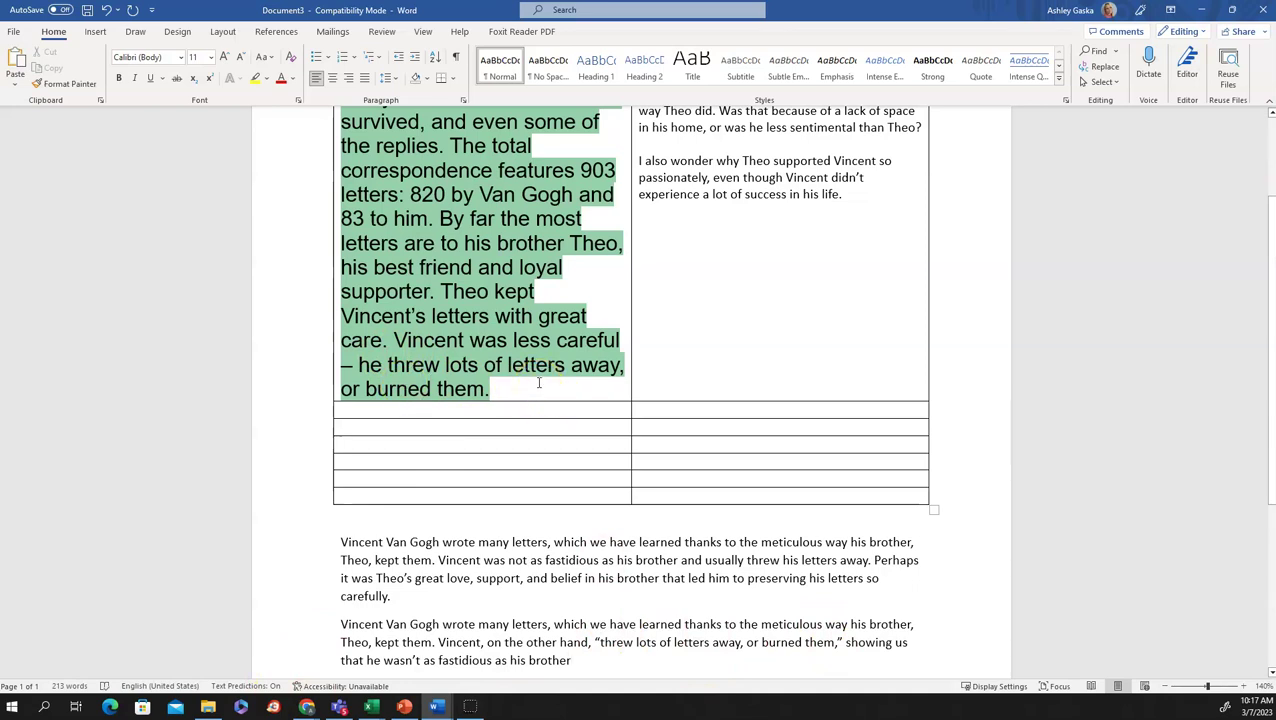
scroll(538, 383, "down", 1)
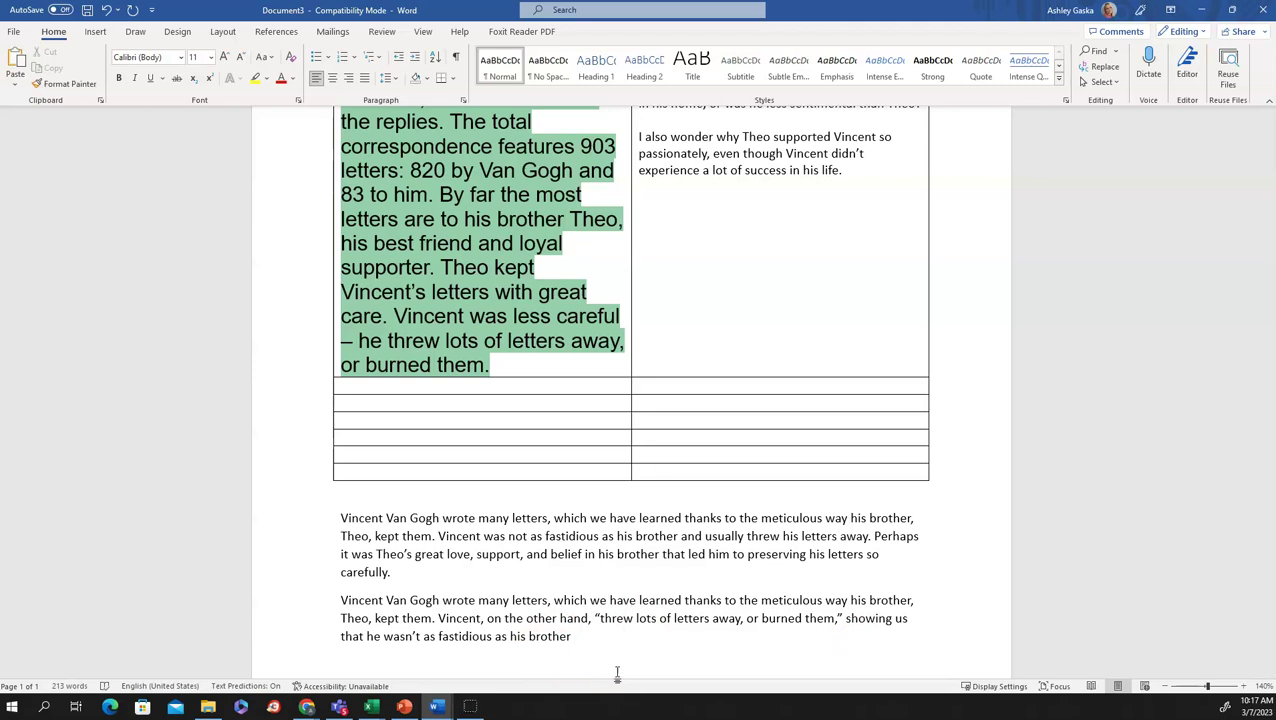
type("(")
type("vangoghmuseum.nl).")
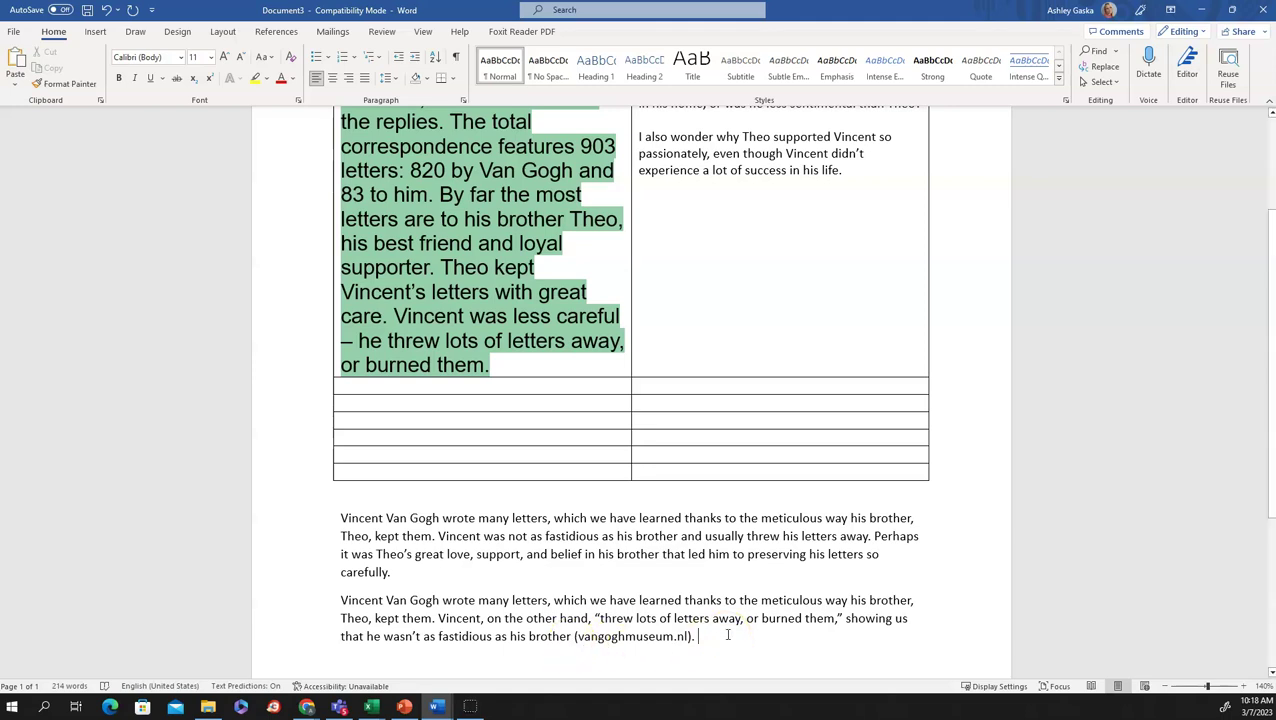
Step: After the citation, add "Perhaps it was Theo's great love, support, and belief in his brother that led him to preserving his letters so carefully"
type("Perhaps it was ")
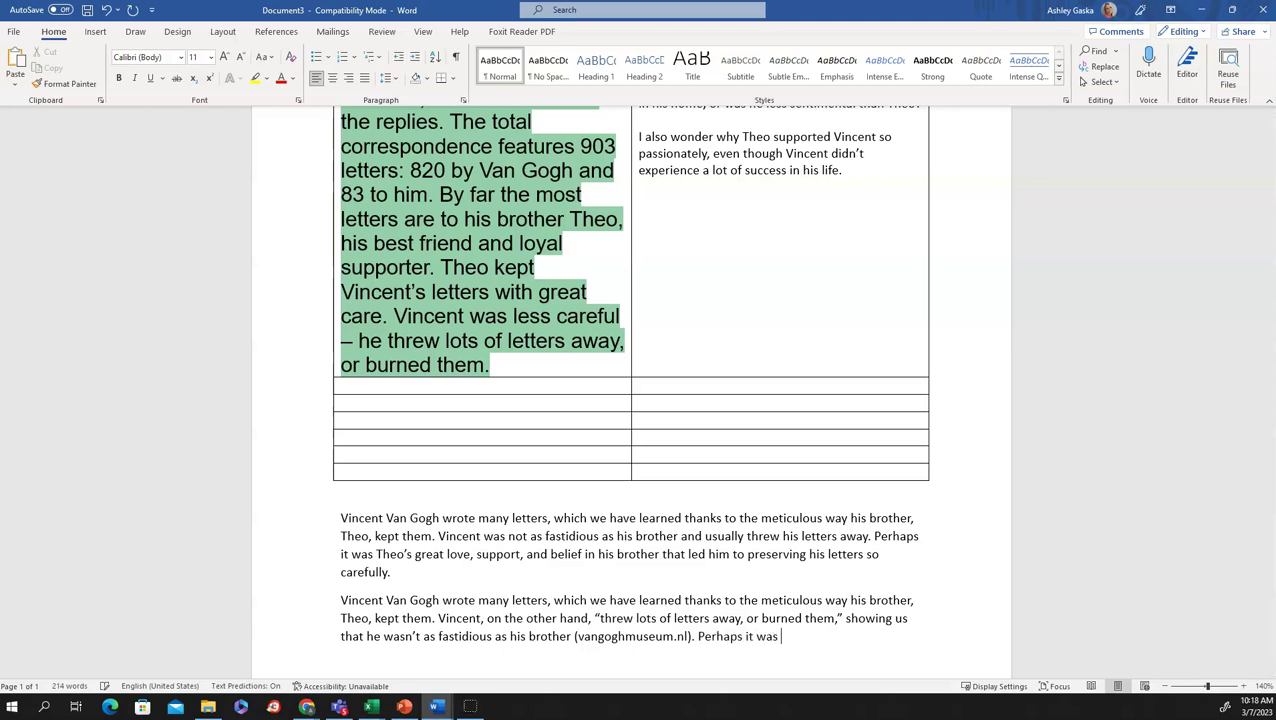
type("Theo's great love, ")
type("support, and belief in ")
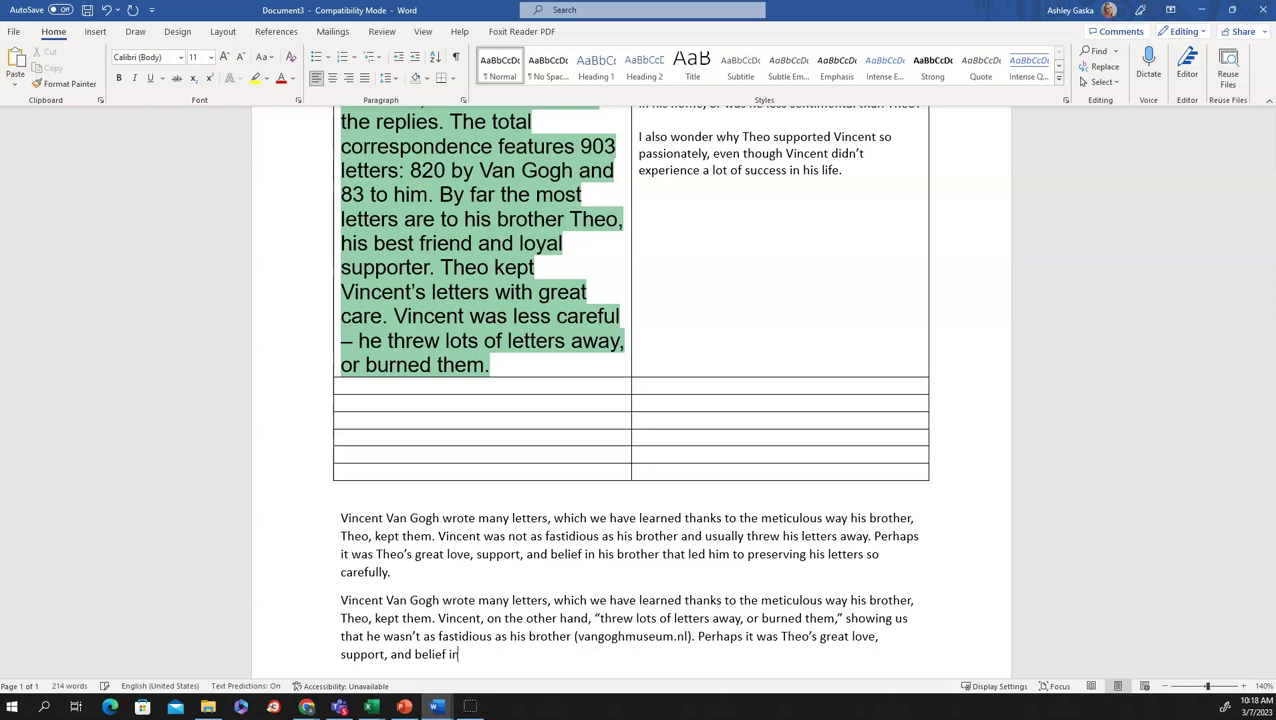
type("his brother that led ")
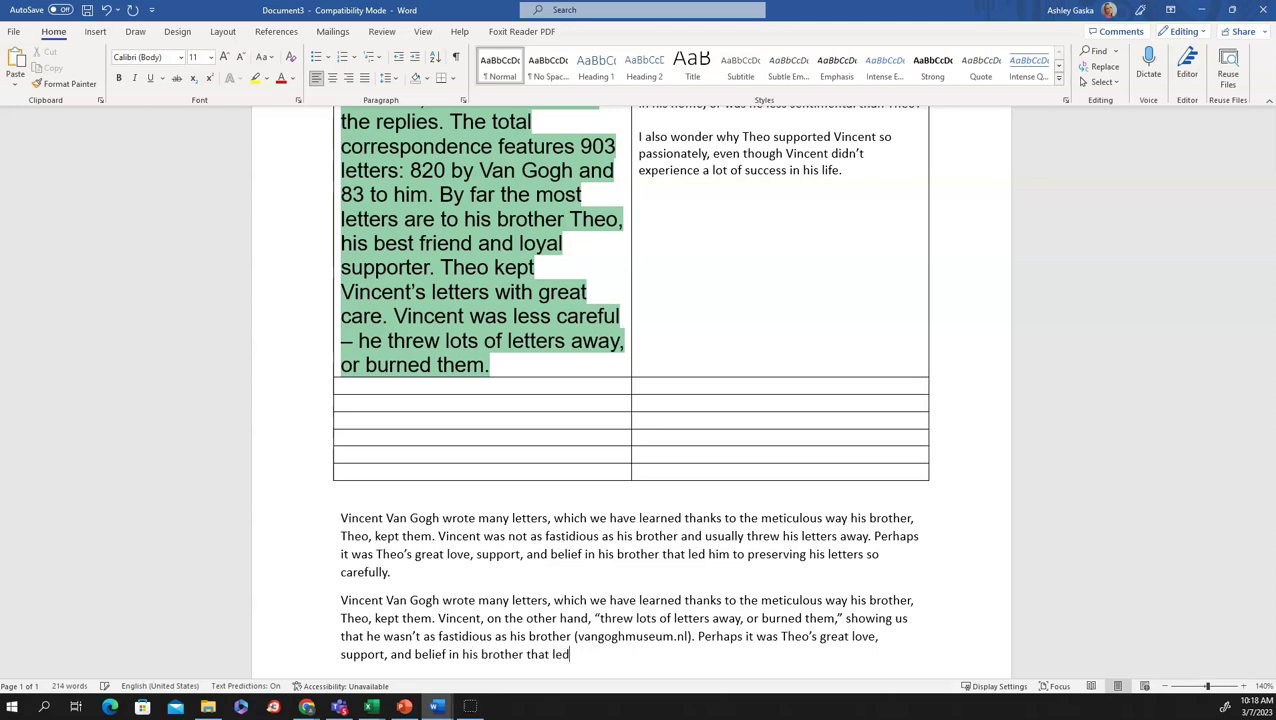
type("him to preserving his l")
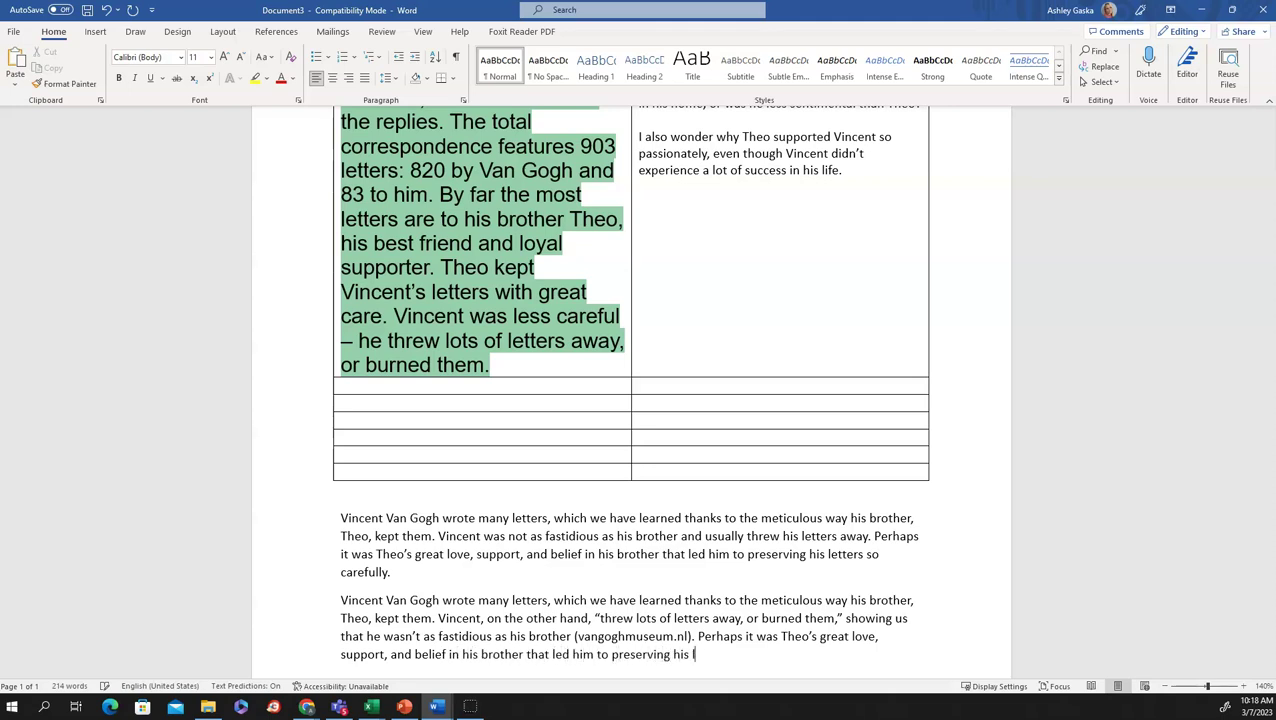
type("etters so carefully.")
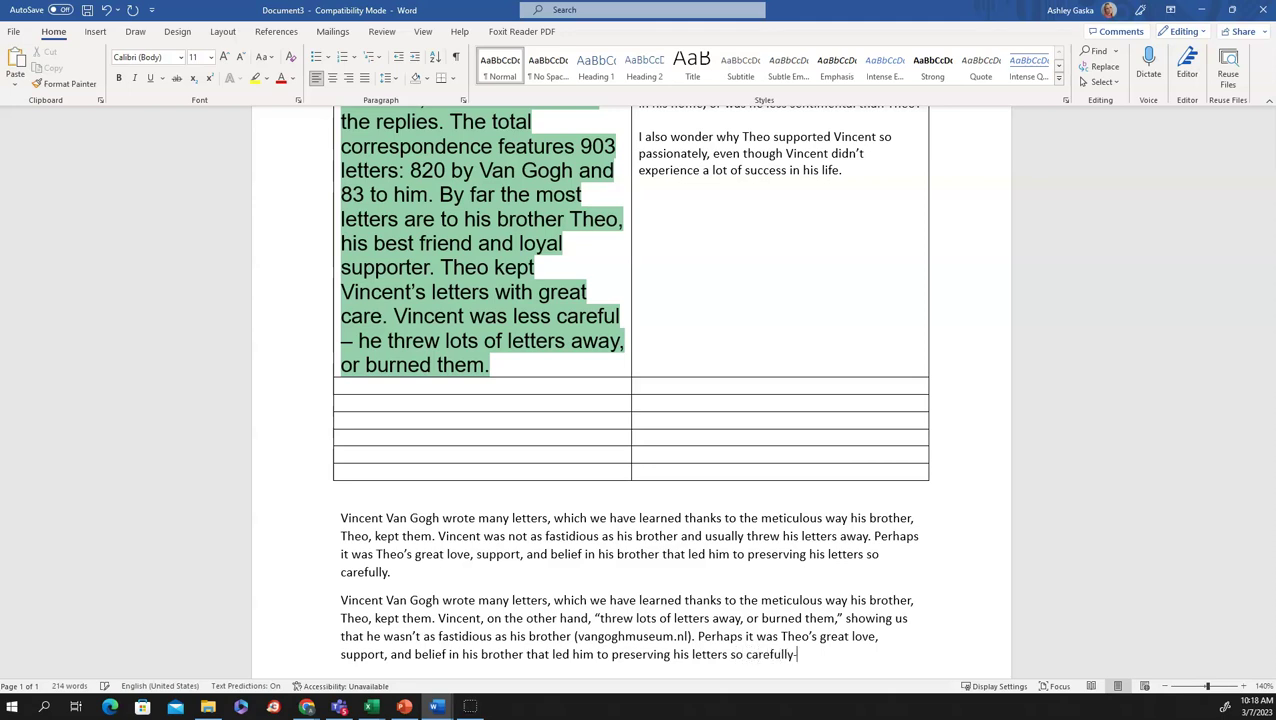
Step: Extend the second paragraph's last sentence after "carefully" with "—or, perhaps, he was simply sentimental."
key("BackSpace")
type("--or, perhaps, he was simply s")
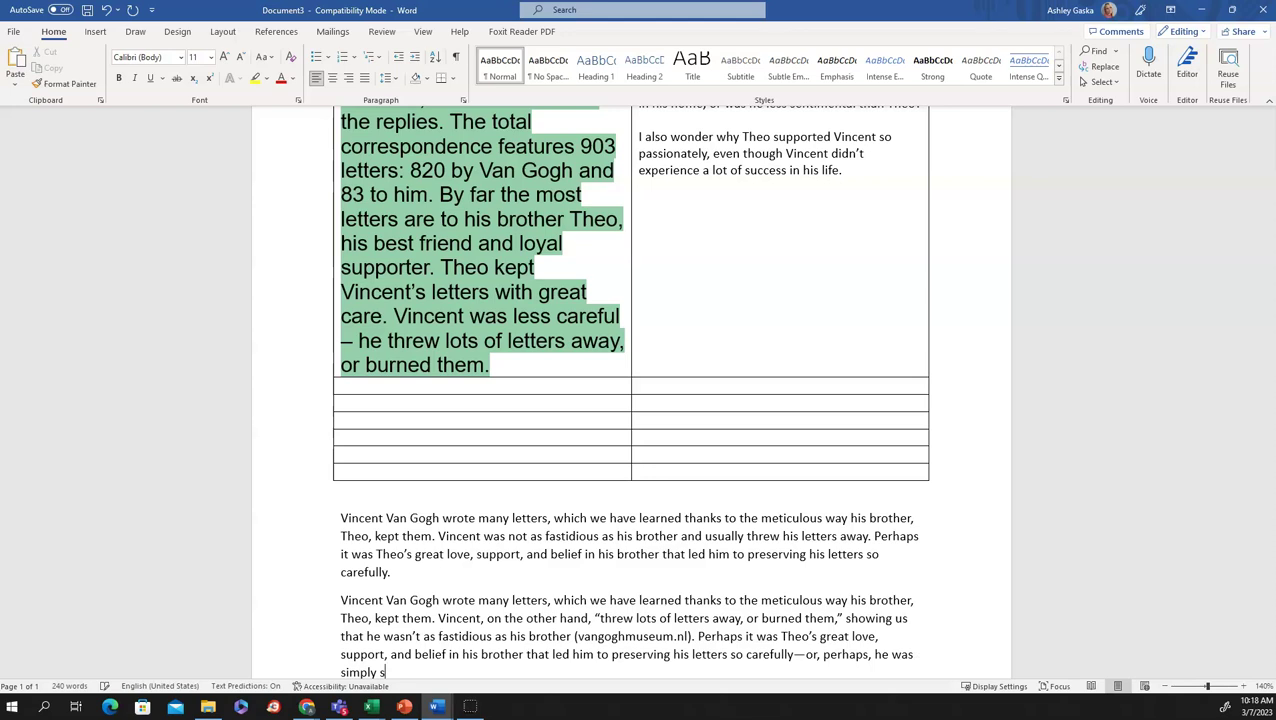
type("entimental.")
Step: Insert a new table with three columns and seven rows below the second paragraph, leaving a blank line between them
left_click(882, 229)
scroll(607, 216, "up", 2)
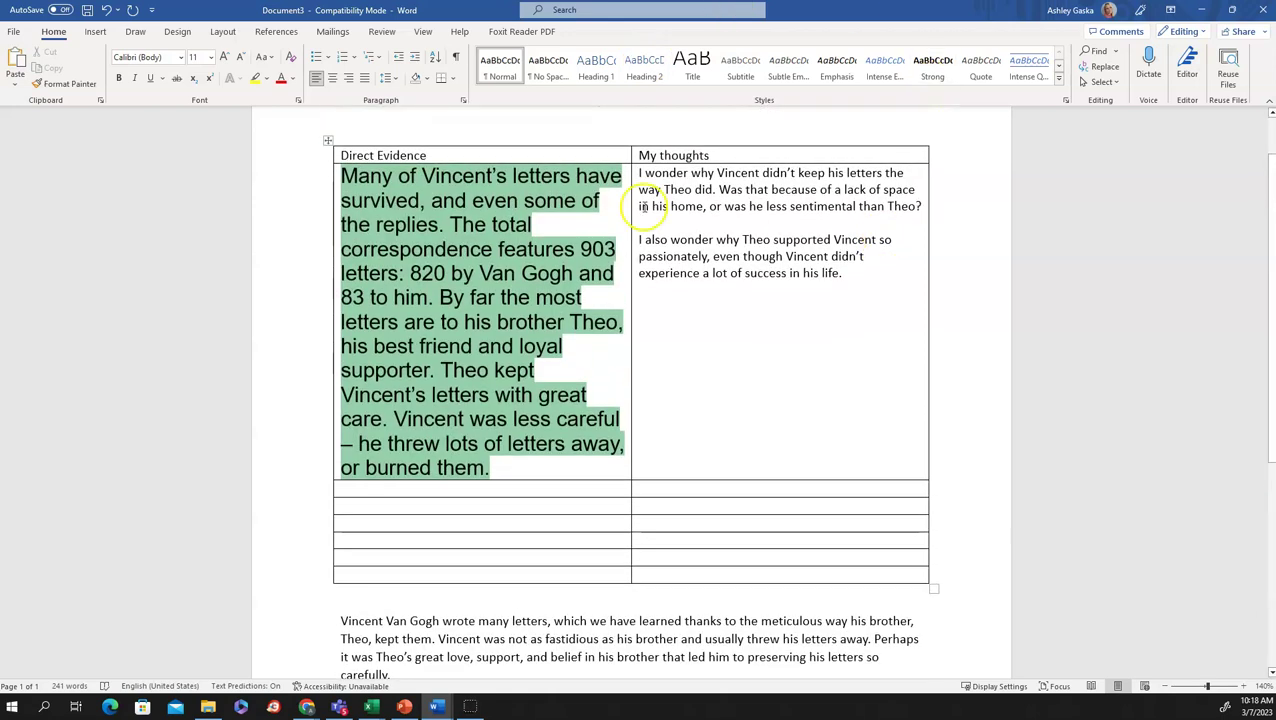
scroll(832, 361, "down", 1)
scroll(832, 361, "down", 1)
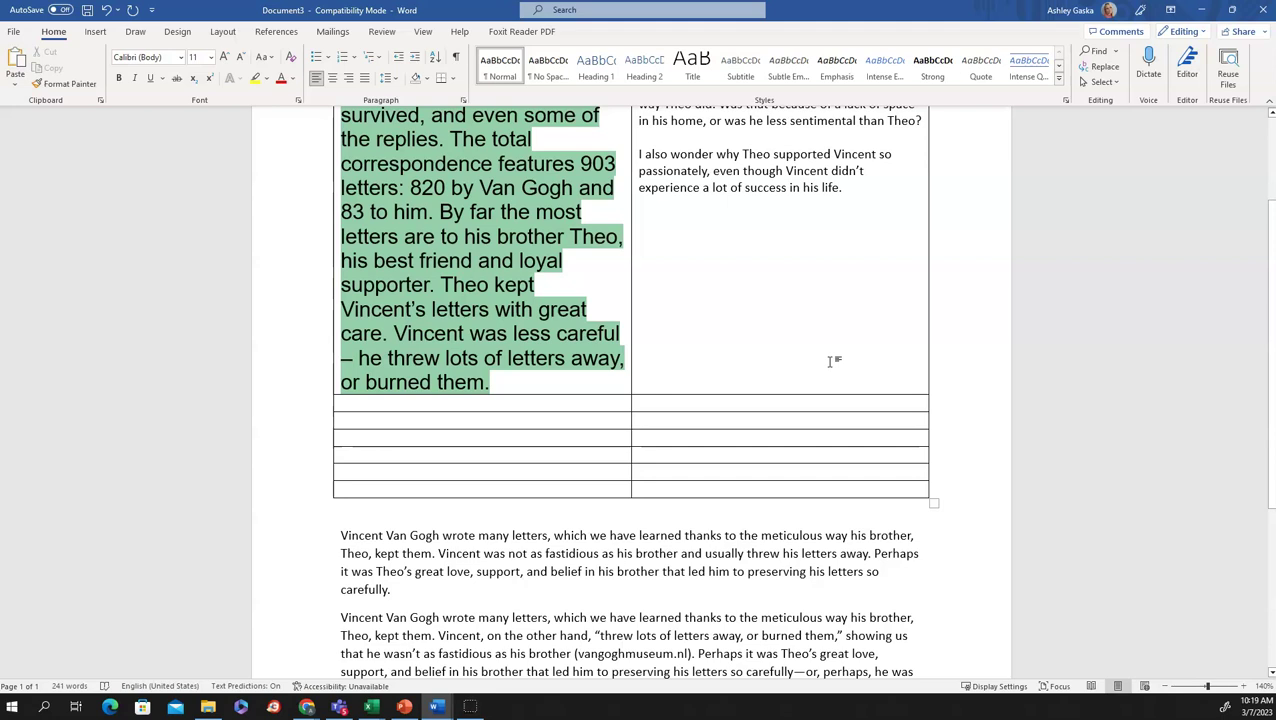
scroll(830, 362, "down", 3)
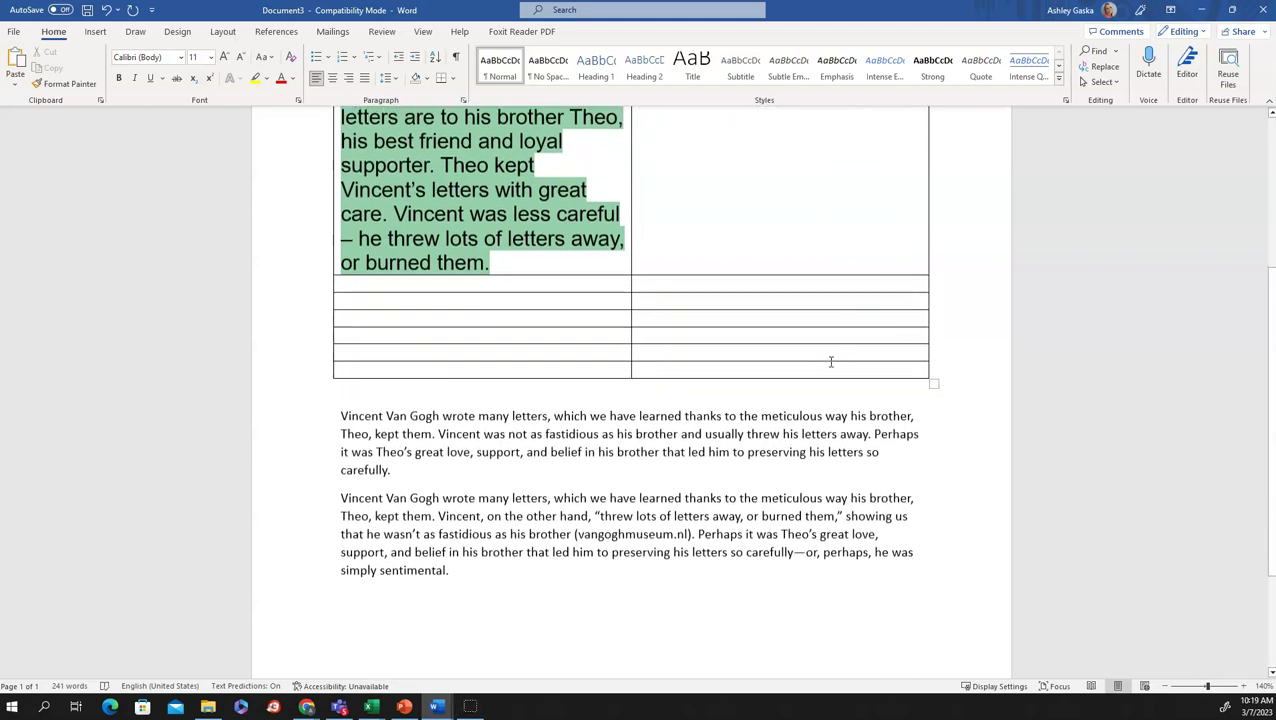
scroll(830, 362, "down", 2)
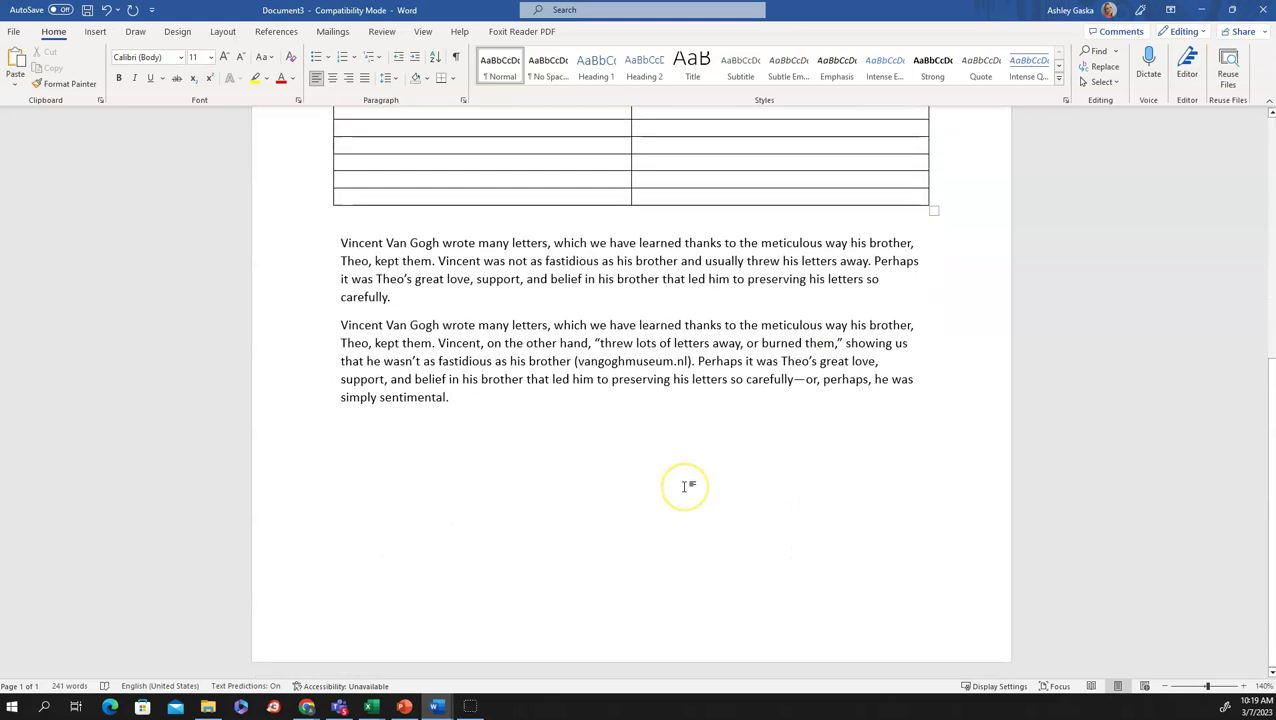
left_click(685, 486)
key("Return")
key("Return")
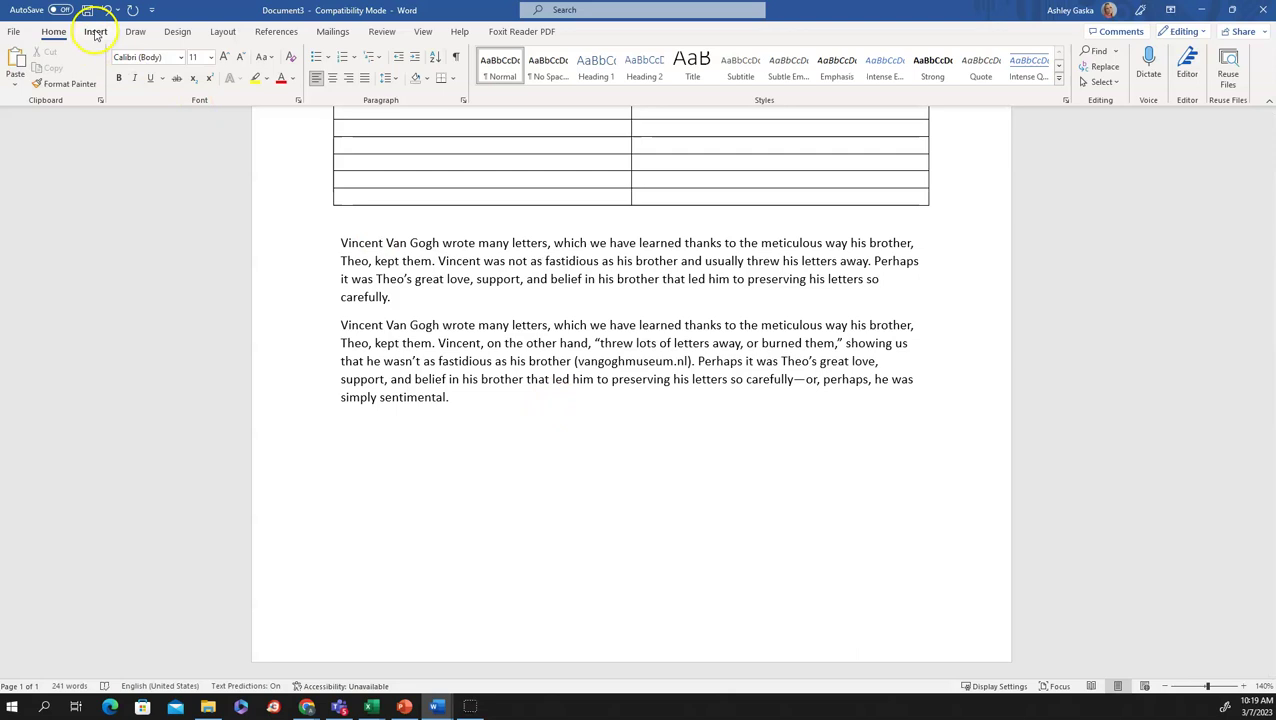
left_click(95, 31)
left_click(108, 62)
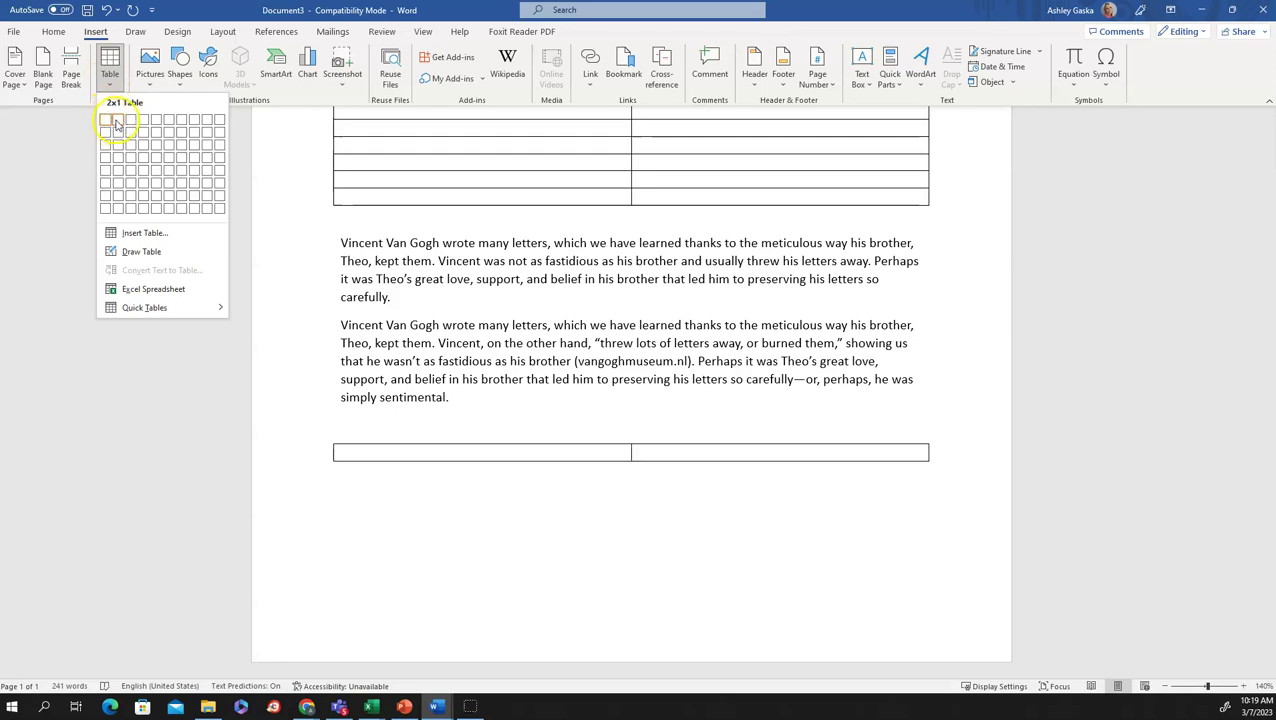
left_click(133, 205)
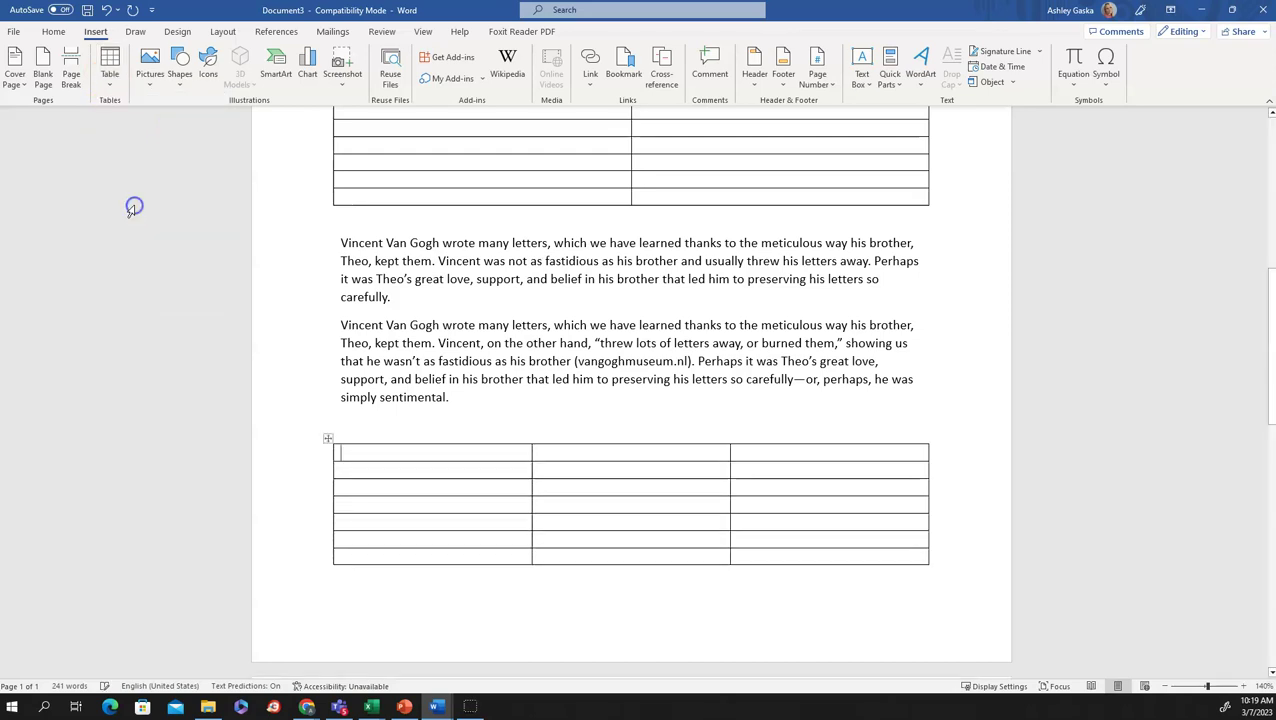
Step: Label the new table's three column headings "Source", "Direct Evidence" and "My Thoughts"
type("Sour")
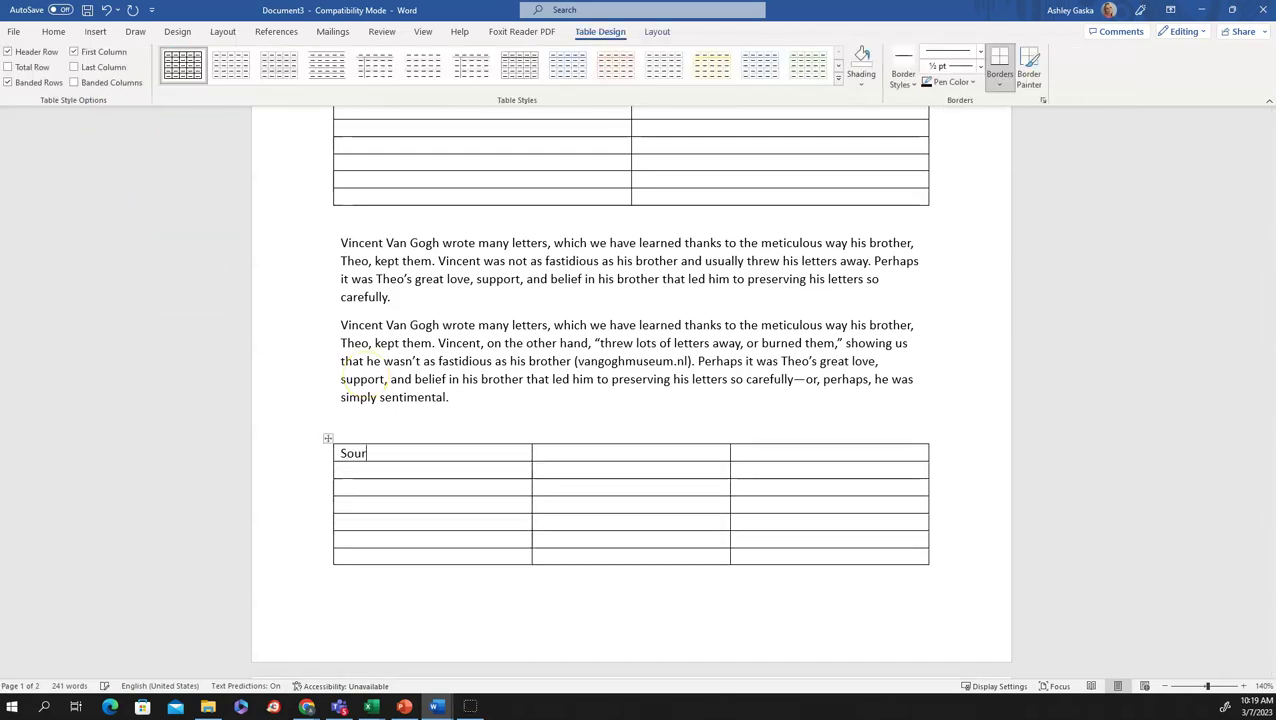
type("ce")
key("Tab")
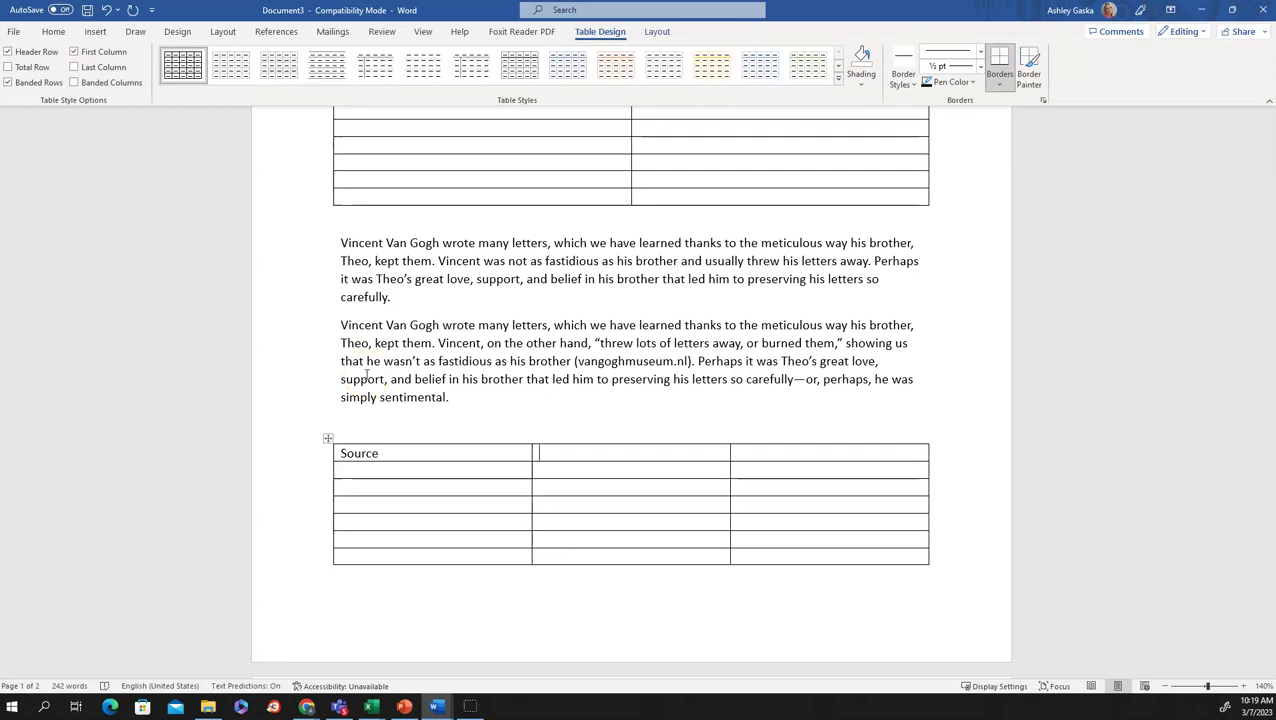
type("Direct Evidence")
key("Tab")
type("My ")
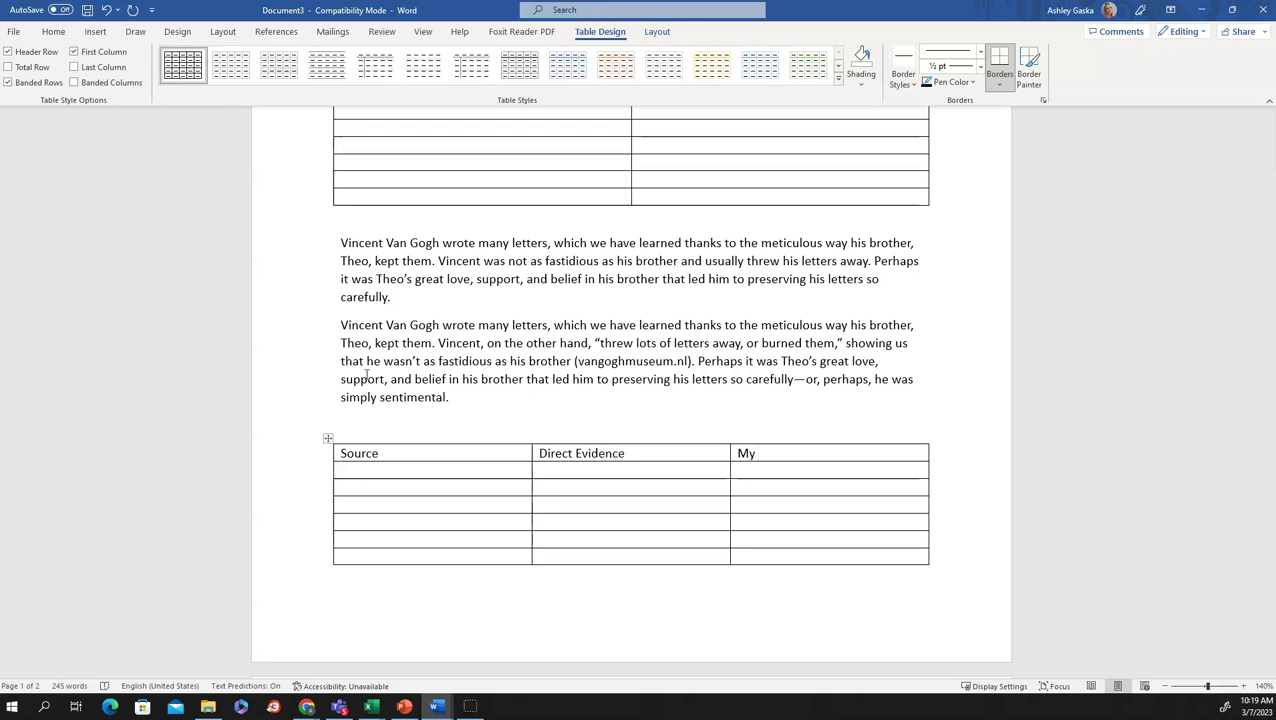
type("Thoughts")
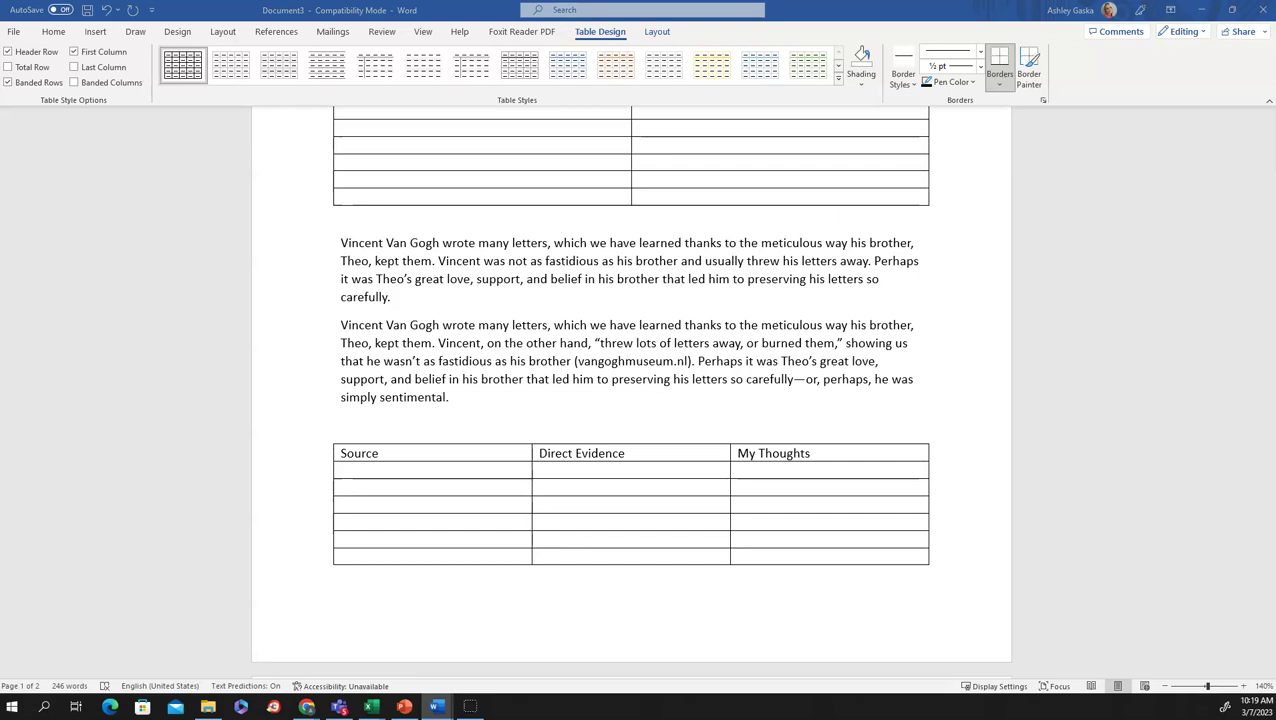
left_click(399, 461)
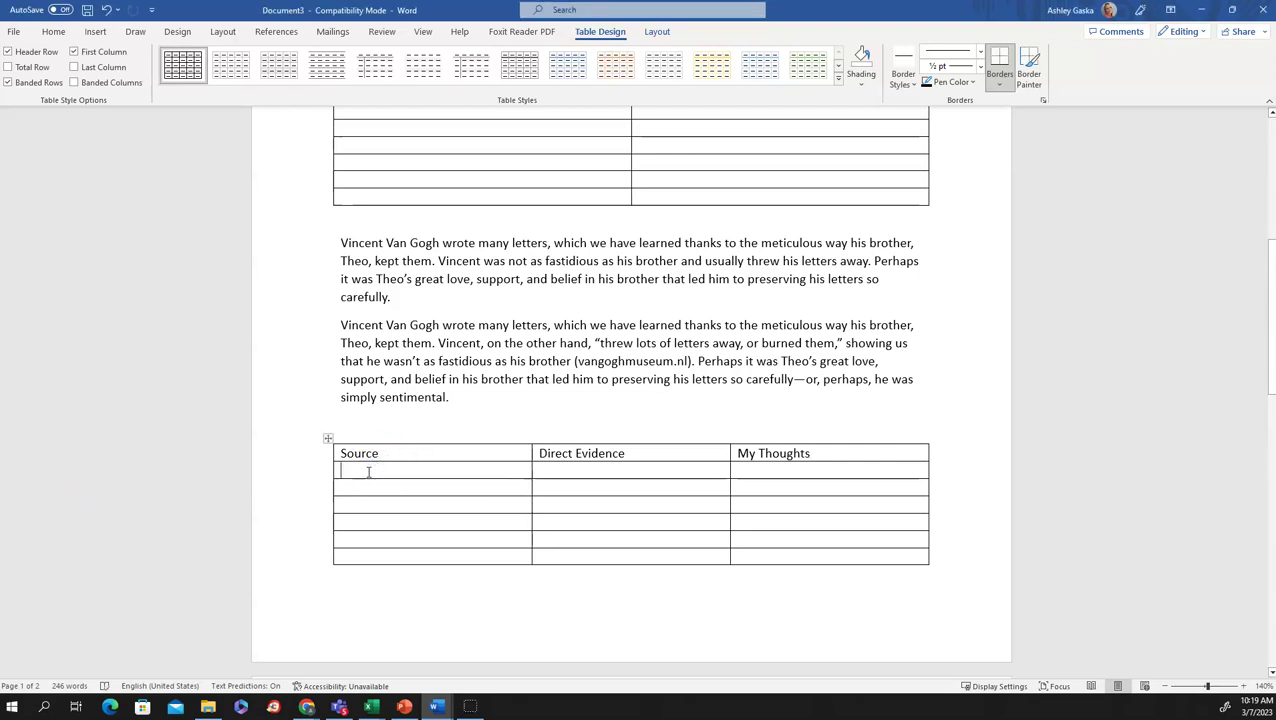
type("https://www.vangoghmuseum.nl/en/art-and-stories/stories/van-goghs-letters")
key("BackSpace")
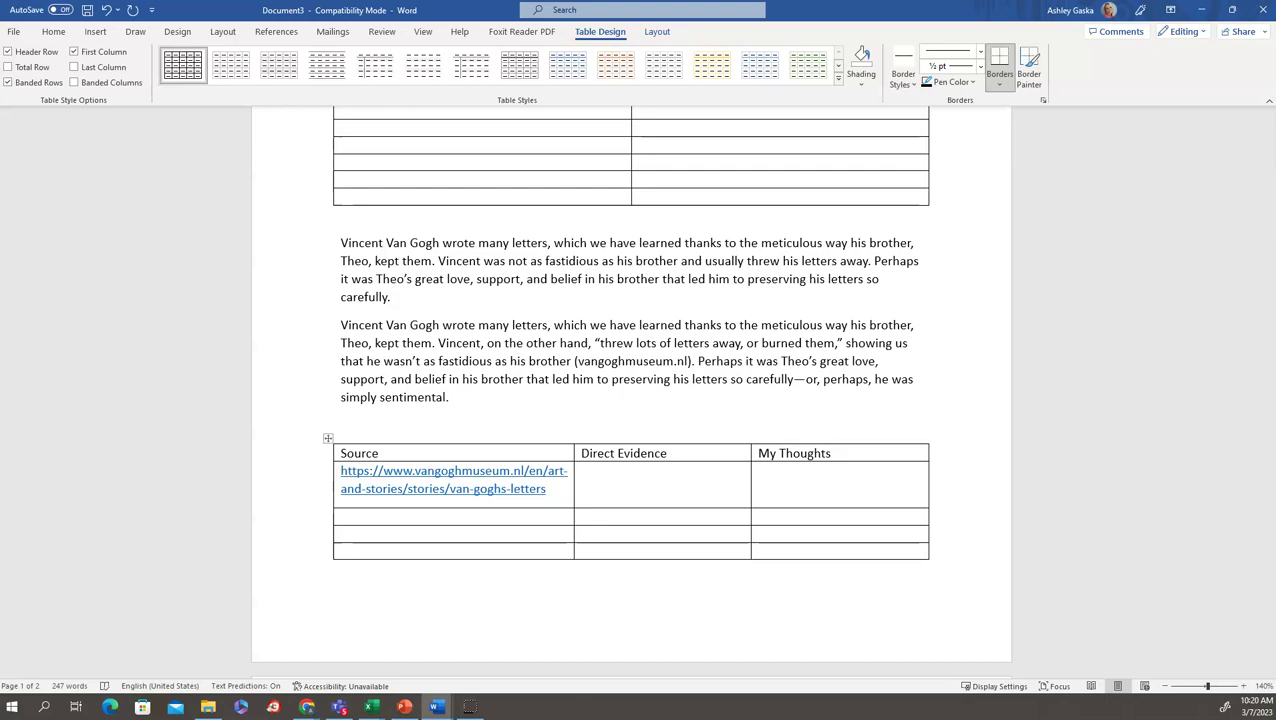
key("super+d")
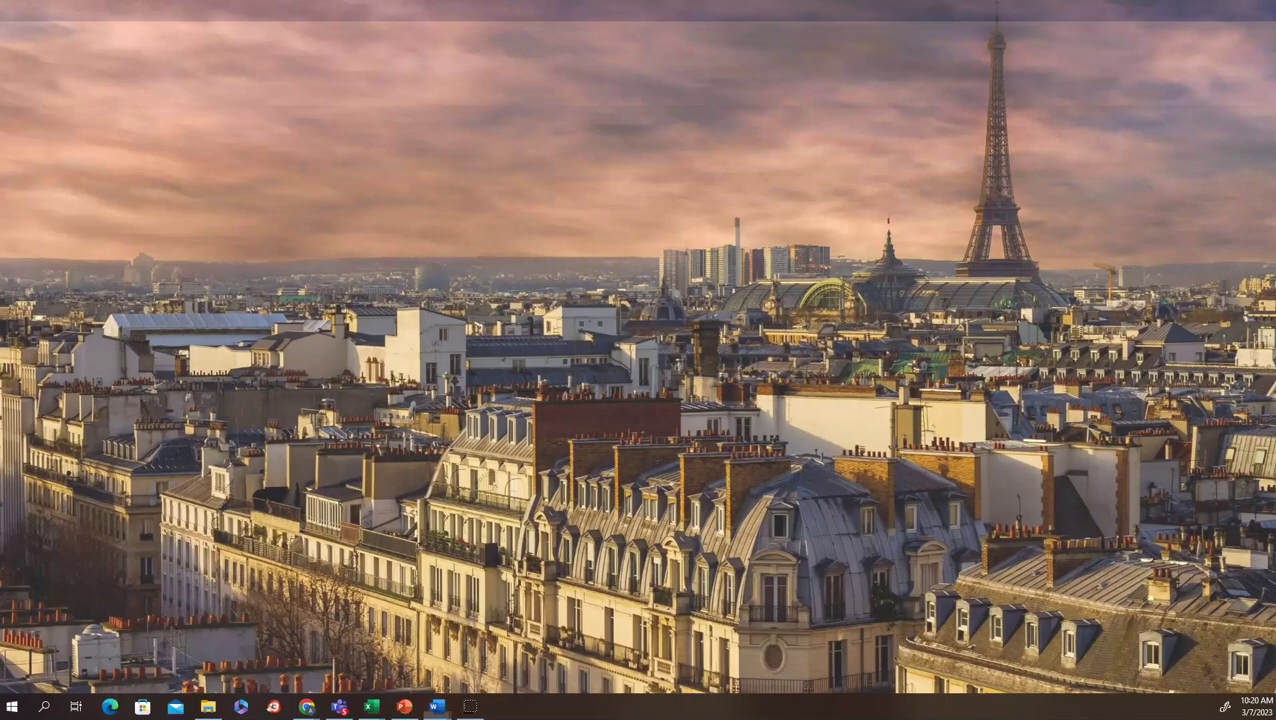
key("super+d")
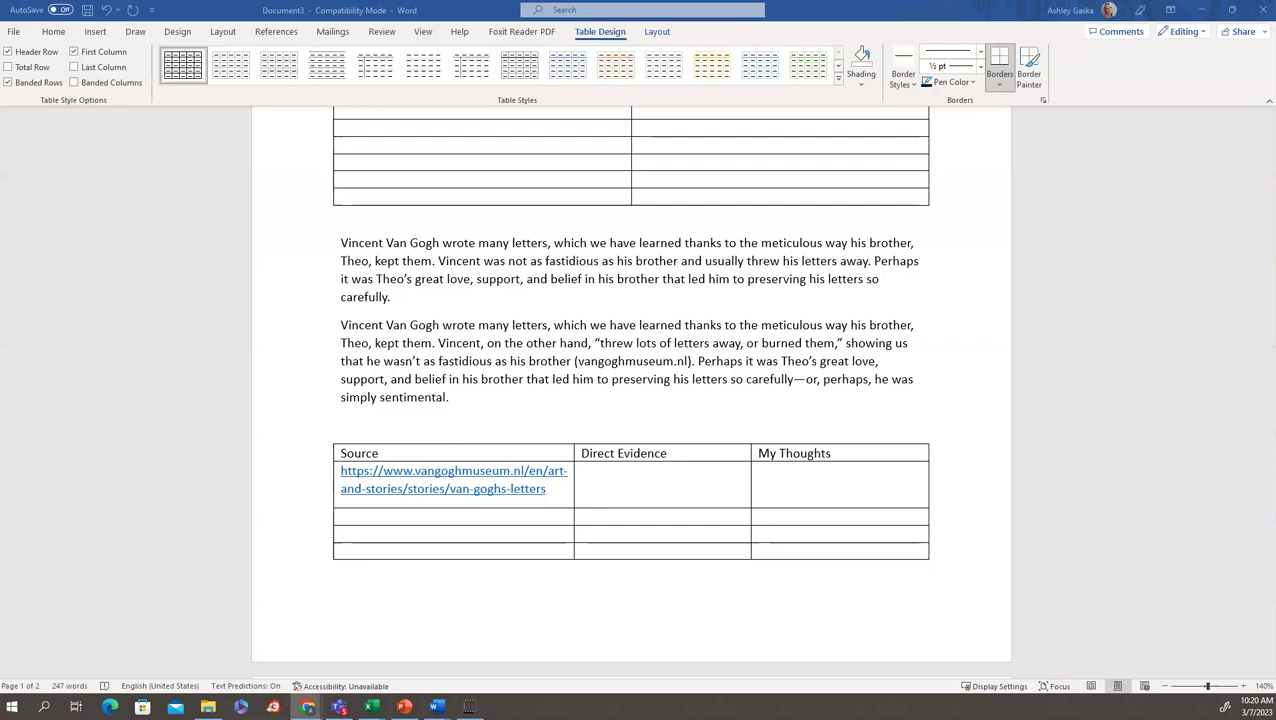
left_click(592, 472)
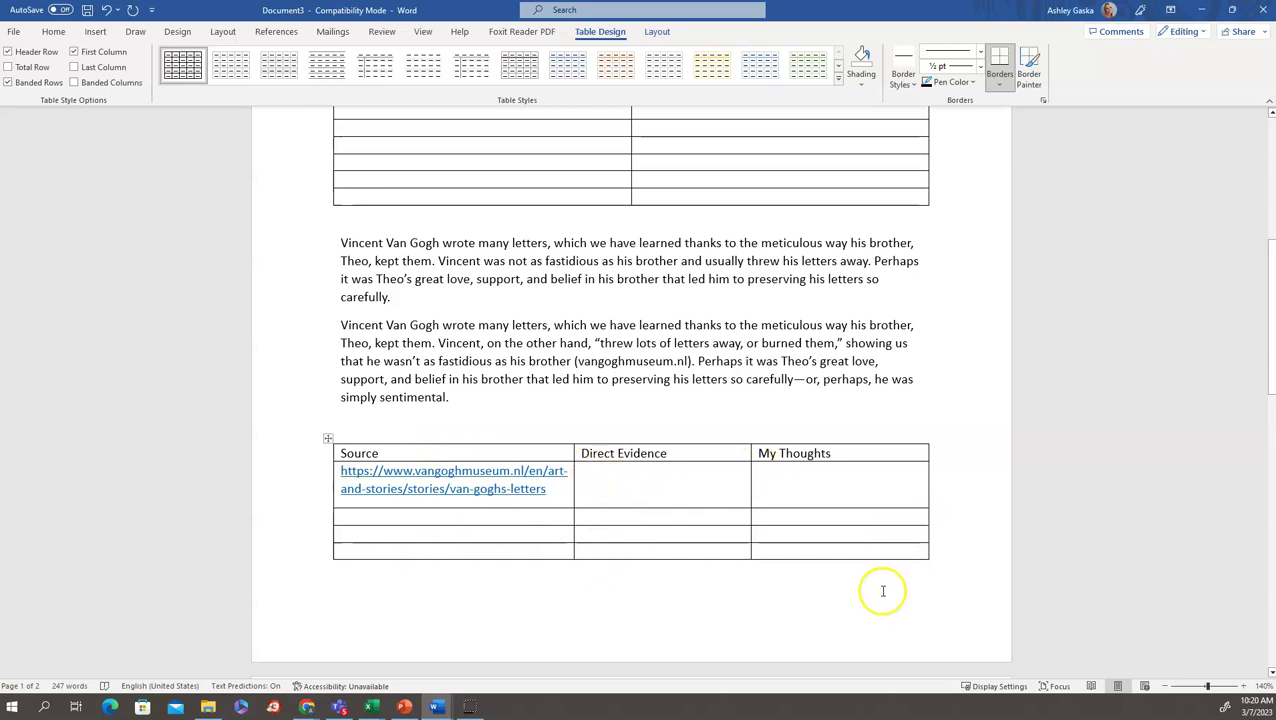
left_click(419, 548)
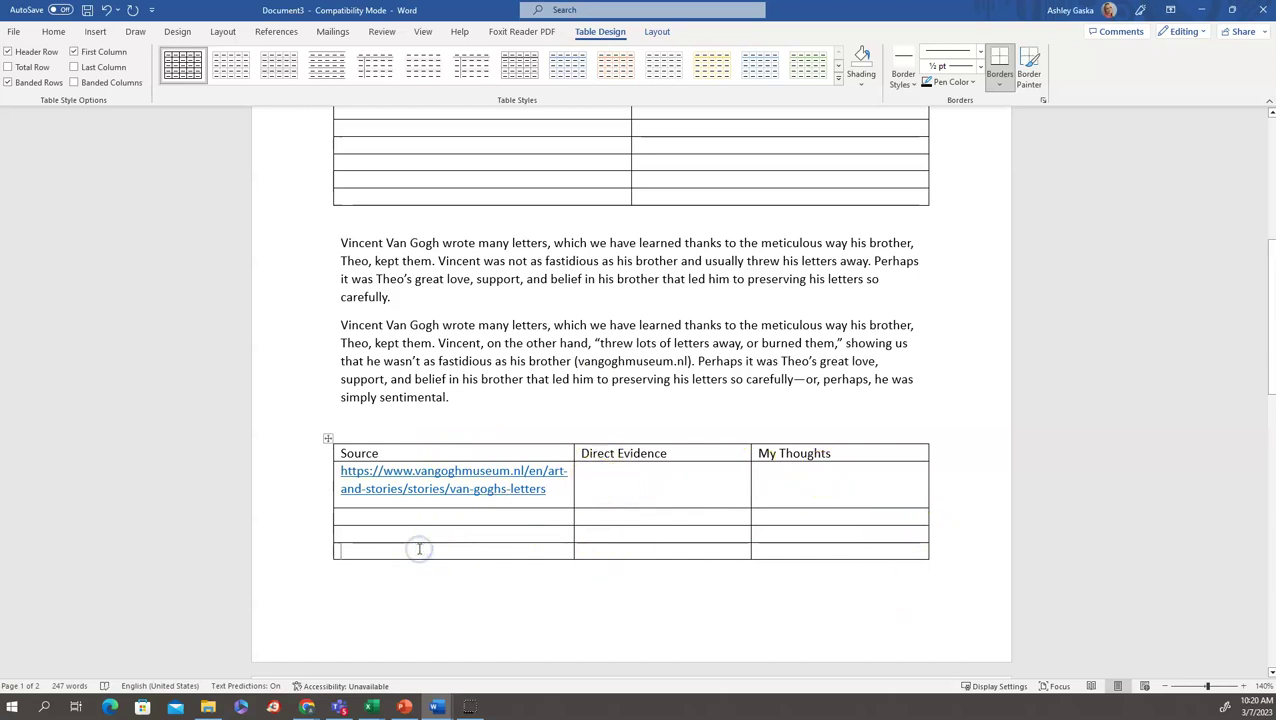
type("https://www.frick.org/exhibitions/van_gogh/theo")
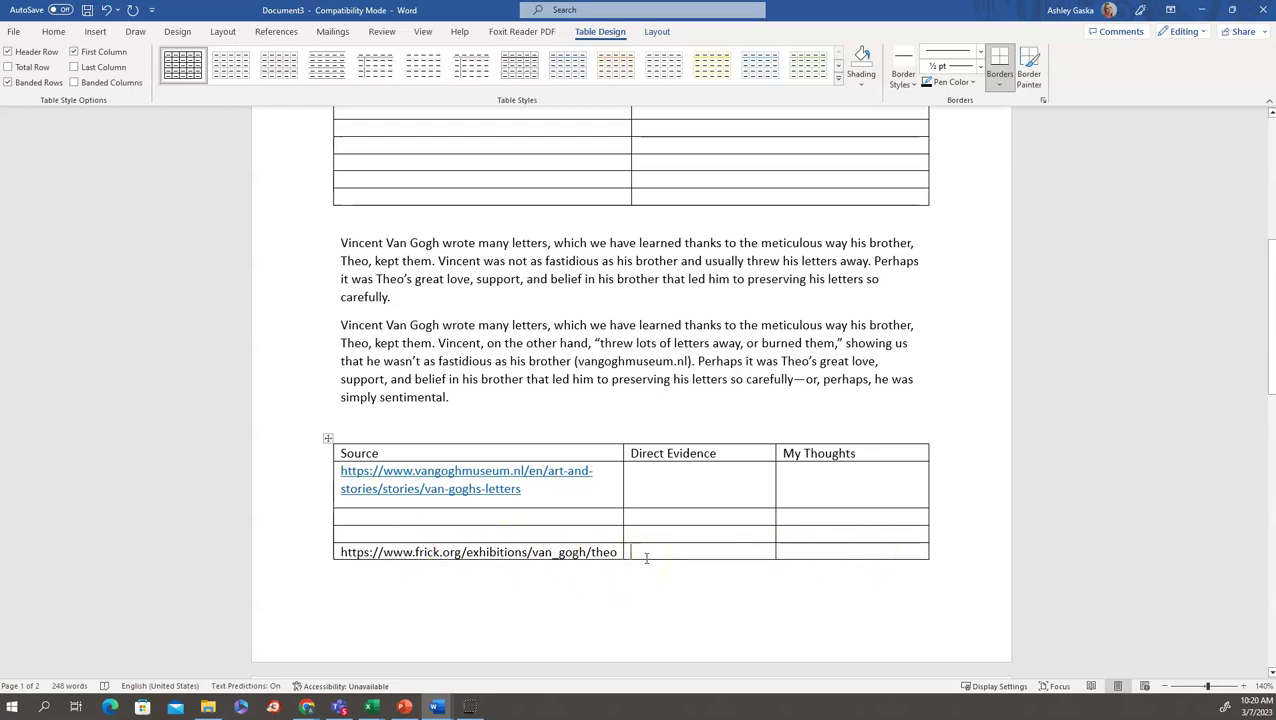
Step: Review the evidence and thoughts in the two-column table against the two Van Gogh paragraphs written below it
scroll(646, 558, "up", 10)
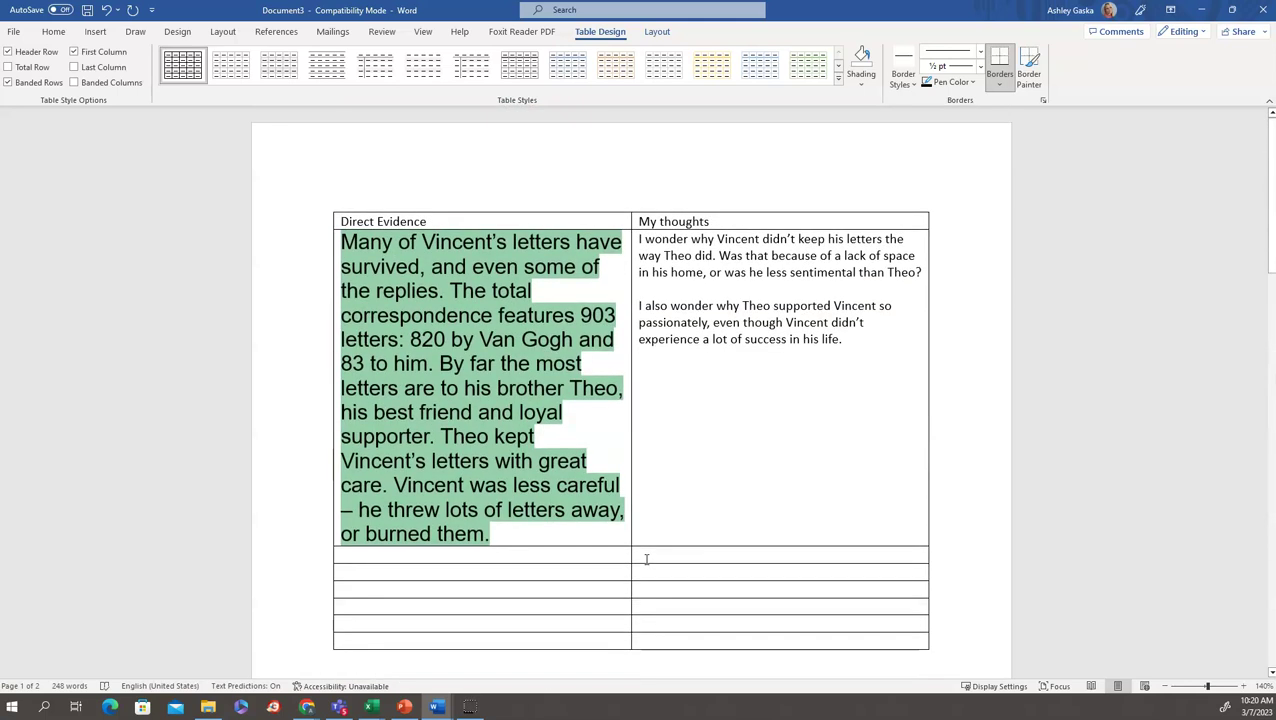
scroll(646, 558, "down", 5)
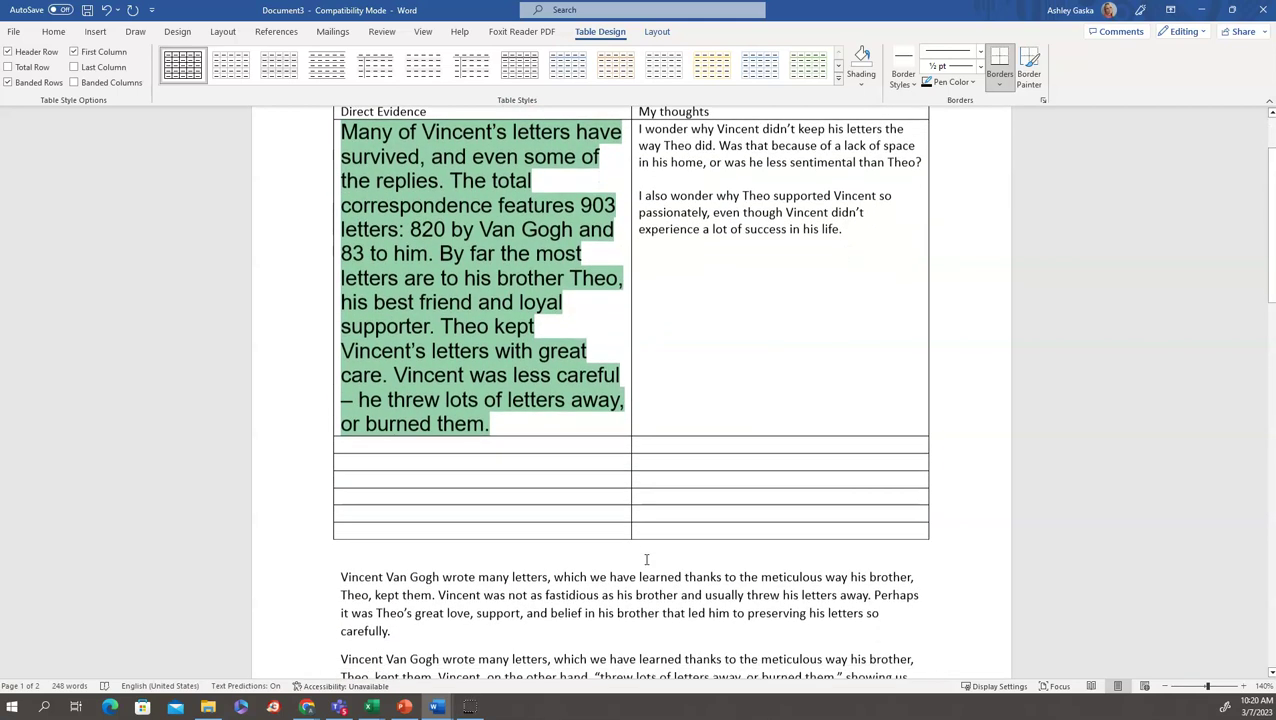
scroll(646, 559, "down", 1)
scroll(646, 559, "up", 1)
scroll(646, 559, "up", 1)
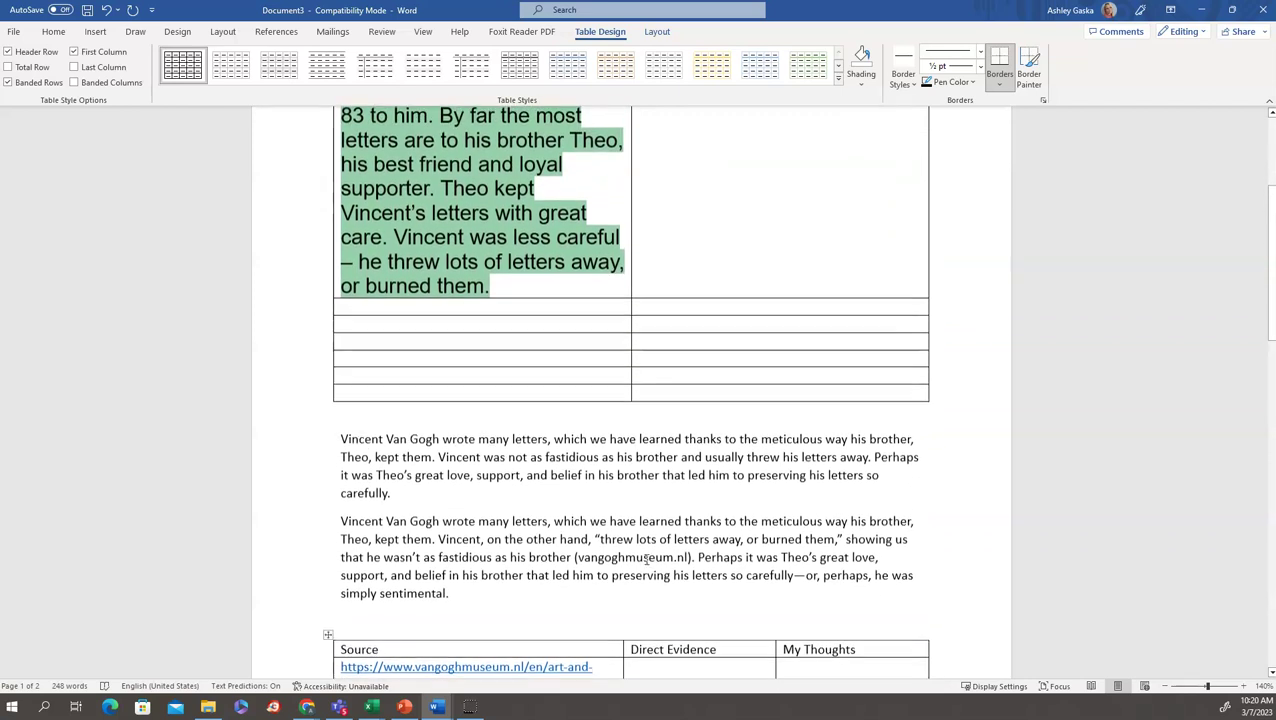
scroll(646, 559, "up", 1)
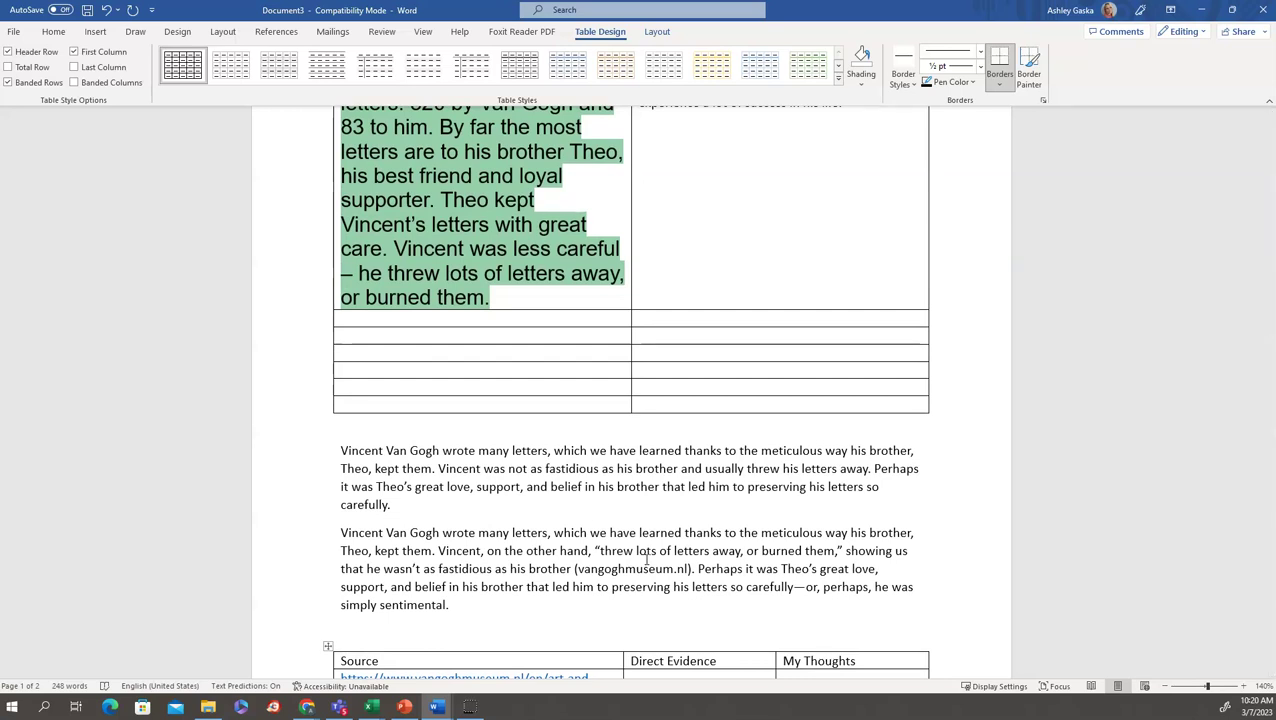
scroll(647, 560, "up", 3)
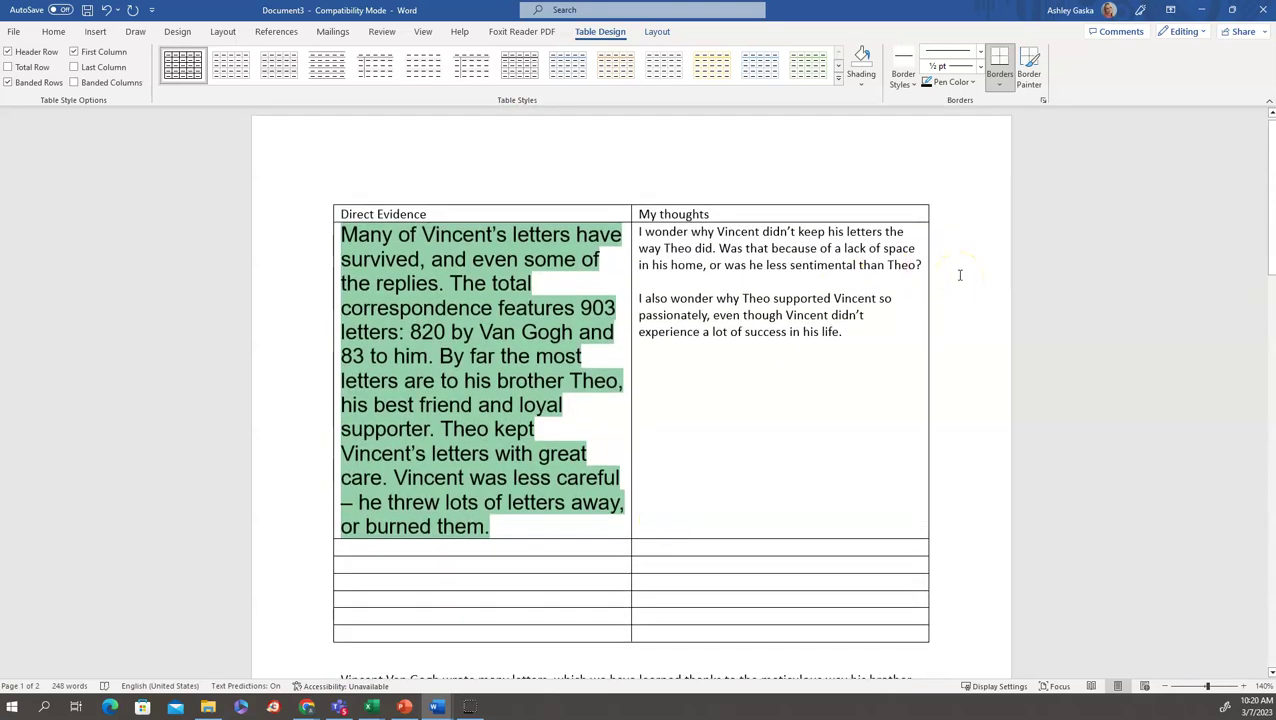
scroll(959, 274, "down", 3)
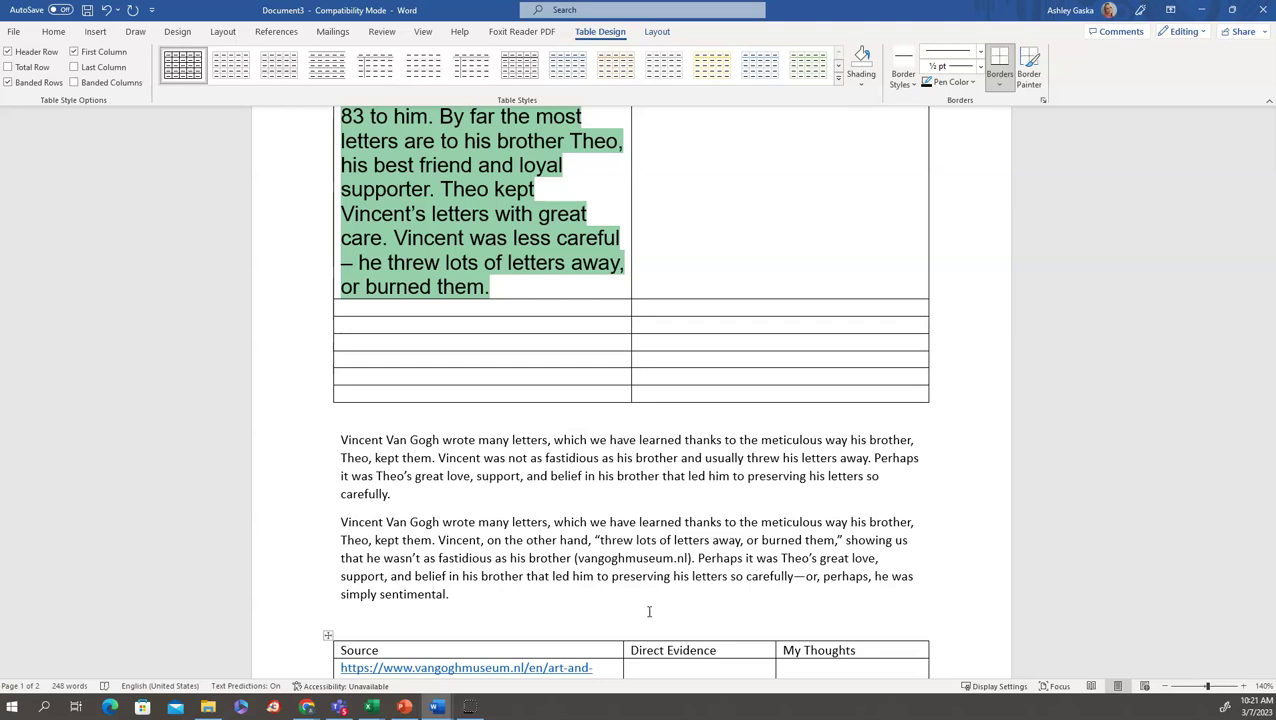
left_click(472, 706)
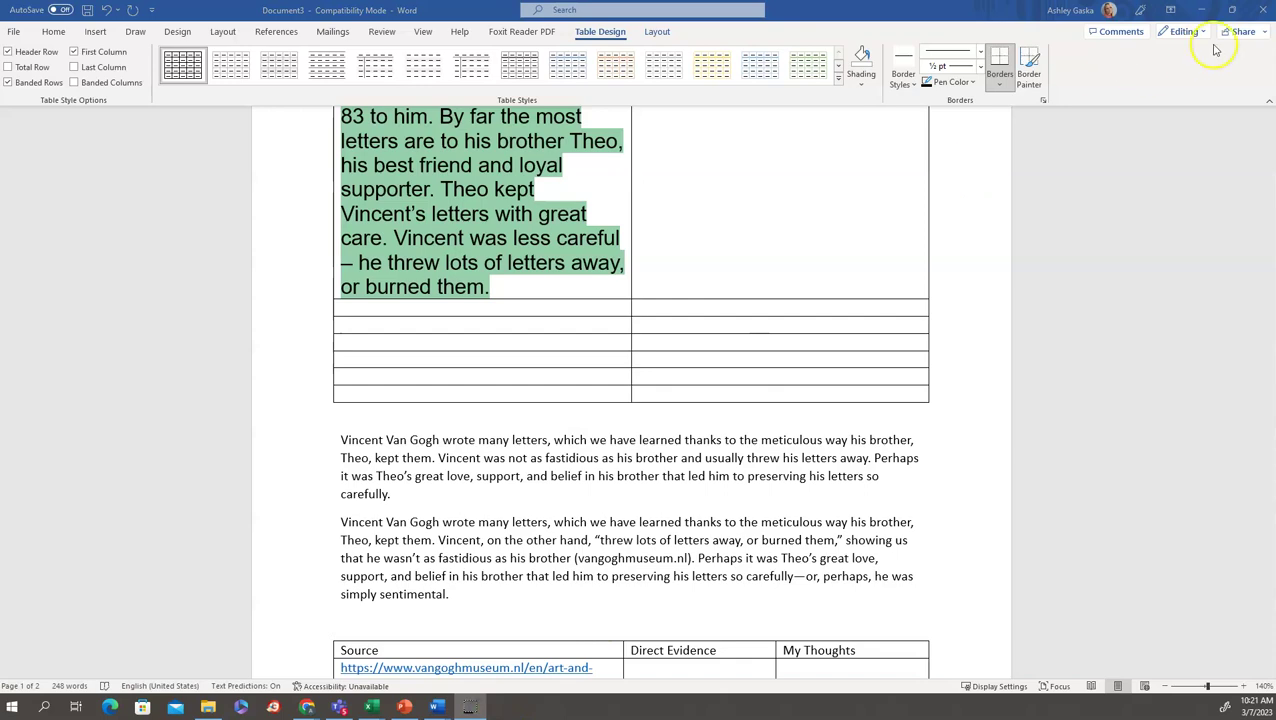